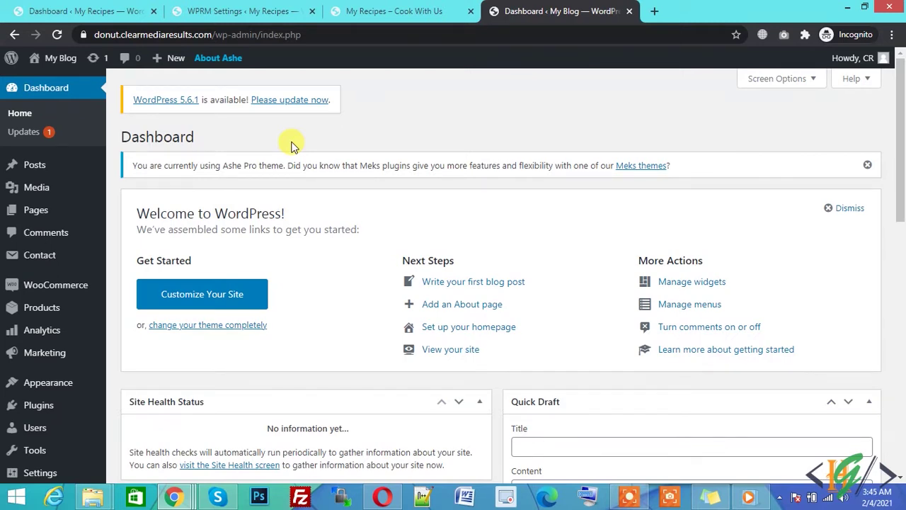
Open the page for adding new plugins and search it for "WP Recipe Maker"
{"action": "scroll", "coordinate": [658, 106], "scroll_direction": "down", "scroll_amount": 2}
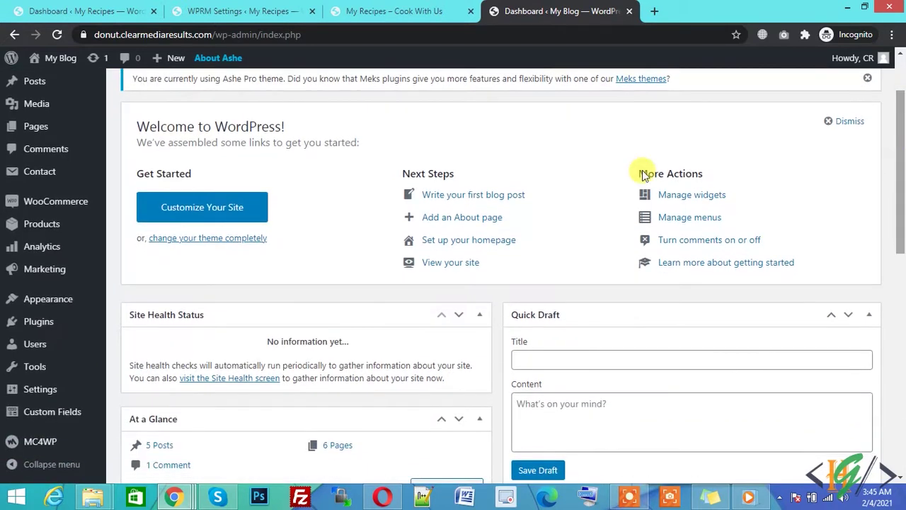
{"action": "mouse_move", "coordinate": [71, 325]}
{"action": "left_click", "coordinate": [133, 344]}
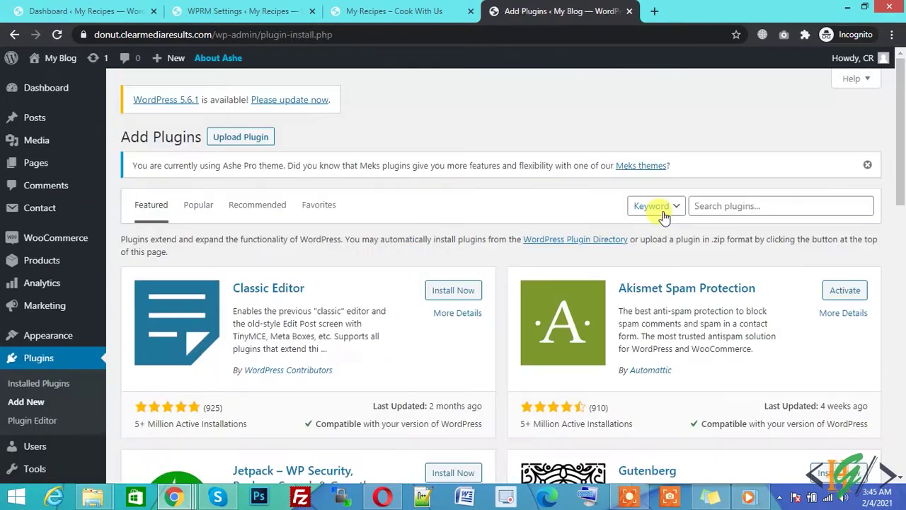
{"action": "left_click", "coordinate": [730, 203]}
{"action": "type", "text": "WP Recipe Maker"}
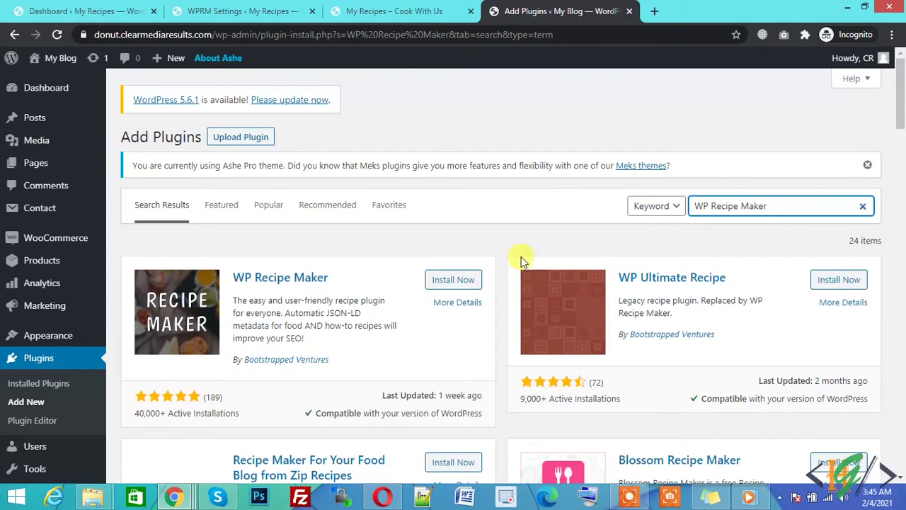
Install and activate the WP Recipe Maker plugin, and locate it among the installed plugins
{"action": "left_click", "coordinate": [460, 282]}
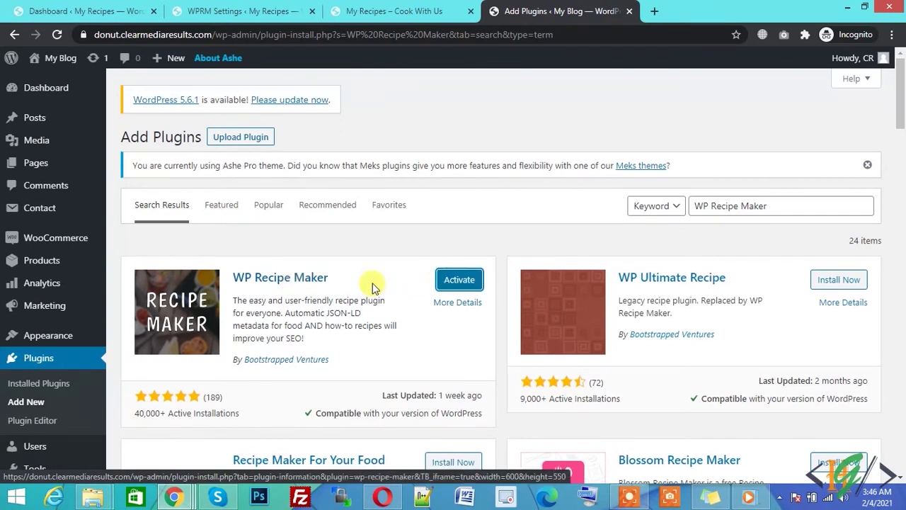
{"action": "left_click", "coordinate": [459, 280]}
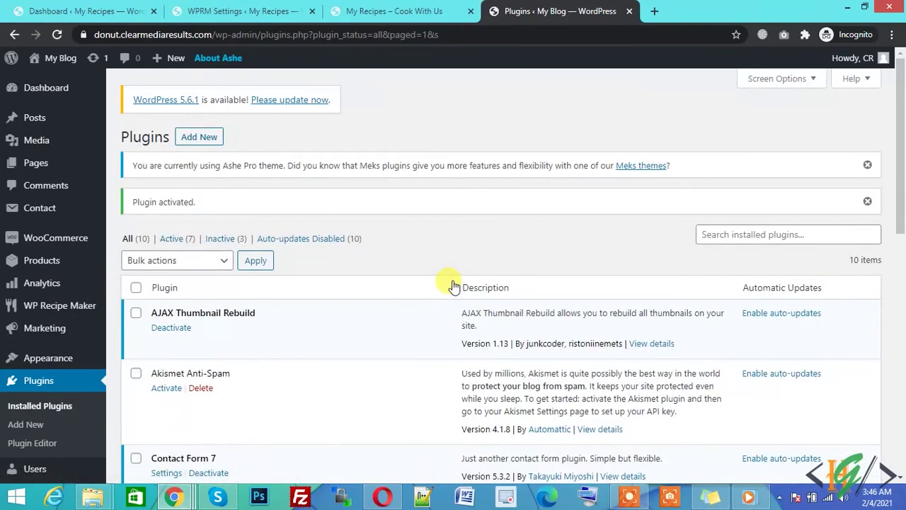
{"action": "left_click", "coordinate": [902, 305]}
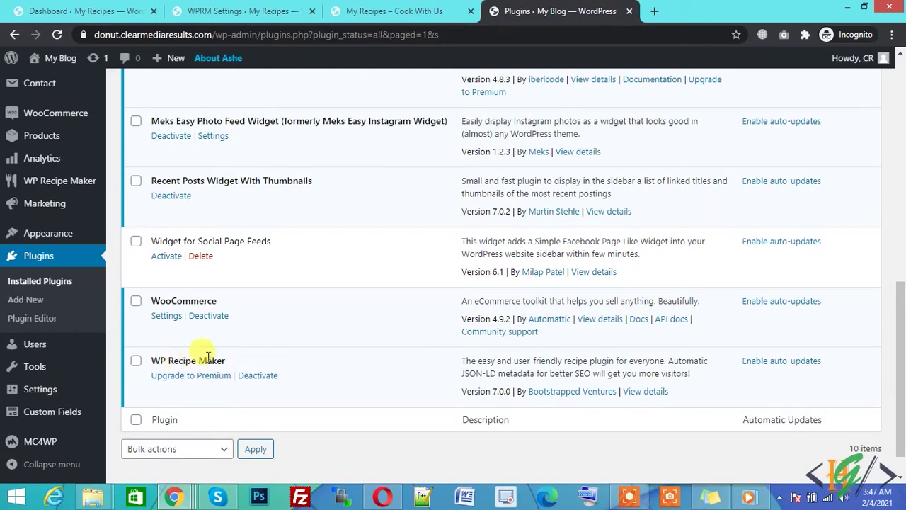
Examine the Template Editor, Recipe Template, Print Version and Recipe Snippets sections of the WP Recipe Maker settings
{"action": "mouse_move", "coordinate": [75, 179]}
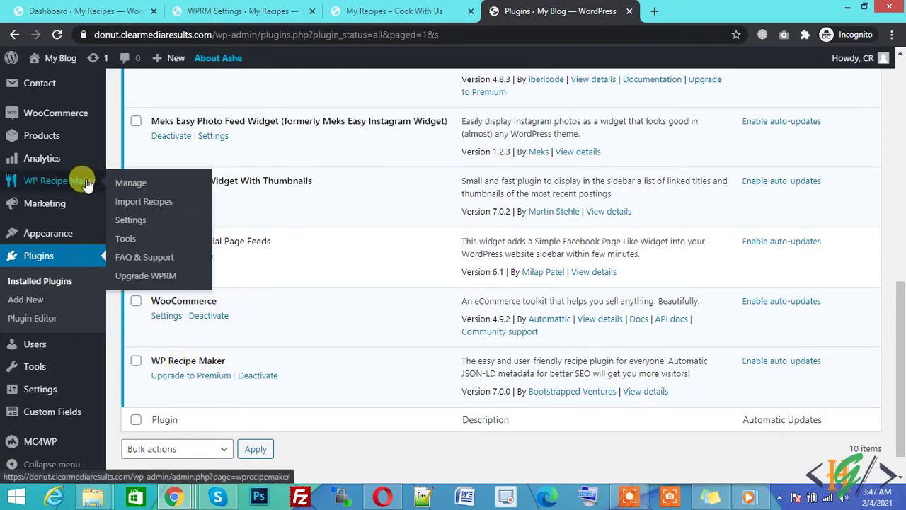
{"action": "left_click", "coordinate": [144, 223]}
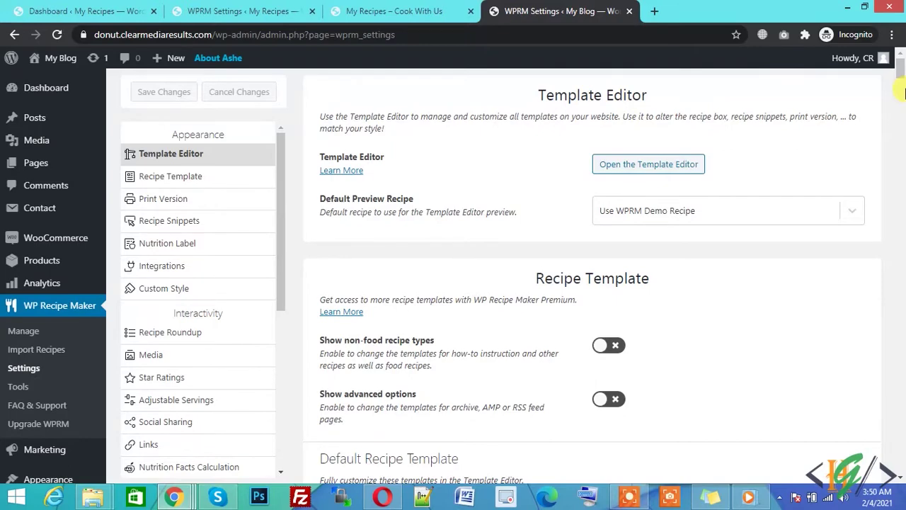
{"action": "mouse_move", "coordinate": [901, 71]}
{"action": "left_mouse_down"}
{"action": "mouse_move", "coordinate": [901, 96]}
{"action": "mouse_move", "coordinate": [901, 84]}
{"action": "left_mouse_up"}
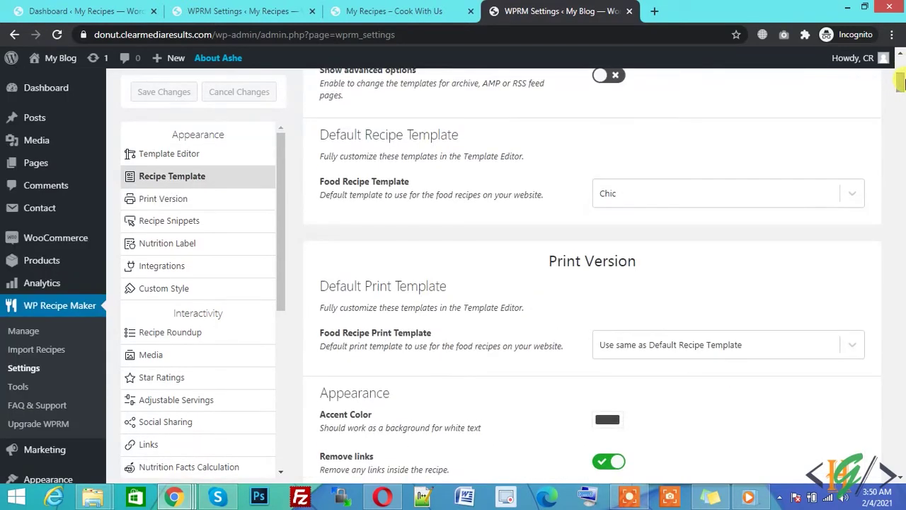
{"action": "left_click", "coordinate": [159, 154]}
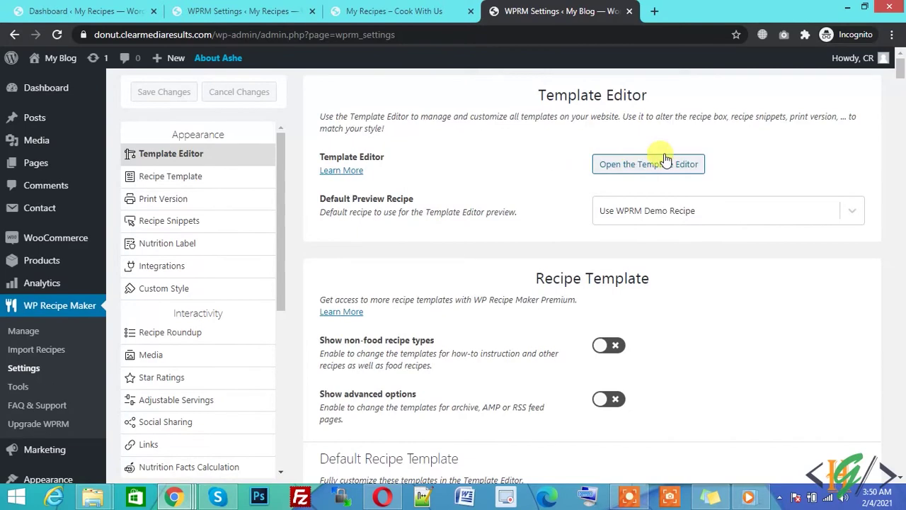
{"action": "left_click", "coordinate": [177, 177]}
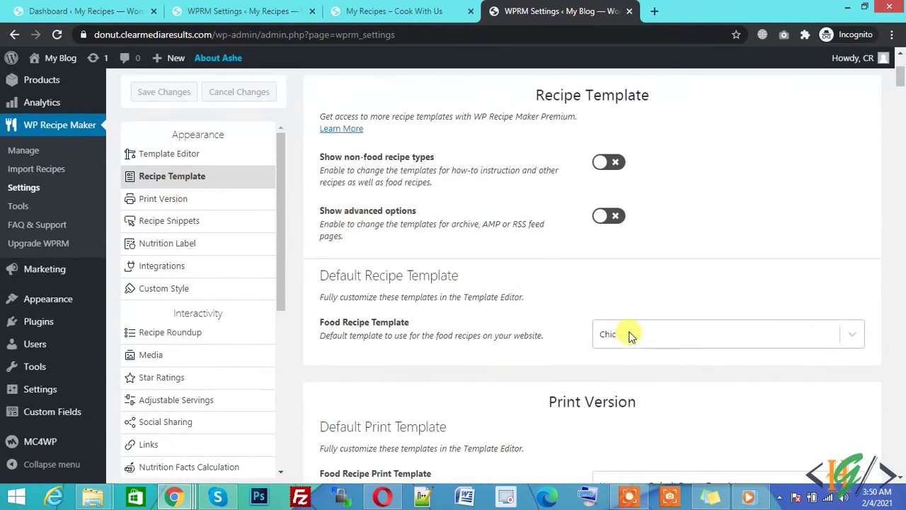
{"action": "left_click", "coordinate": [633, 334]}
{"action": "left_click_drag", "start_coordinate": [658, 215], "coordinate": [413, 201]}
{"action": "left_click", "coordinate": [213, 200]}
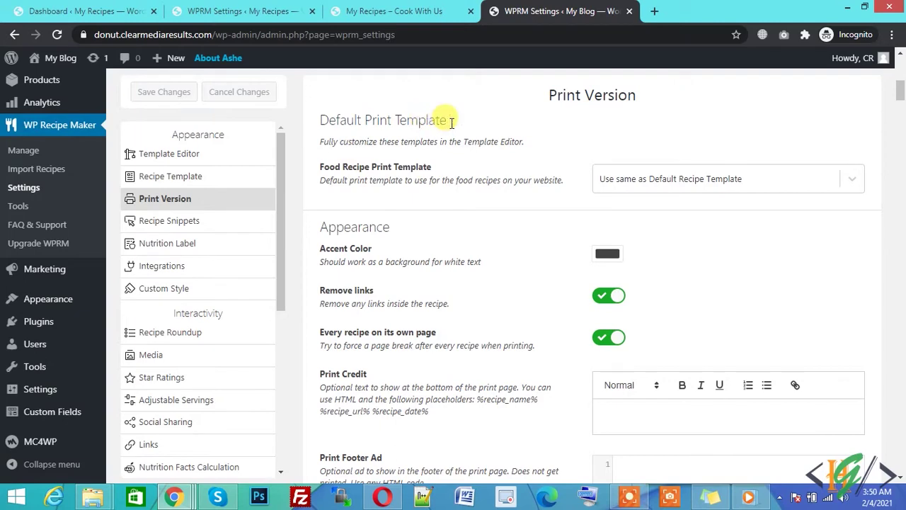
{"action": "left_click", "coordinate": [151, 225]}
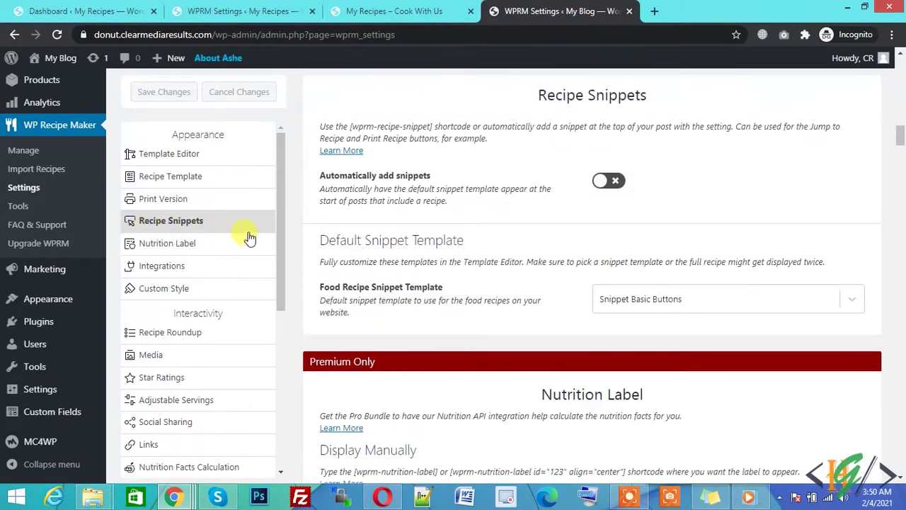
{"action": "left_click_drag", "start_coordinate": [282, 233], "coordinate": [283, 283]}
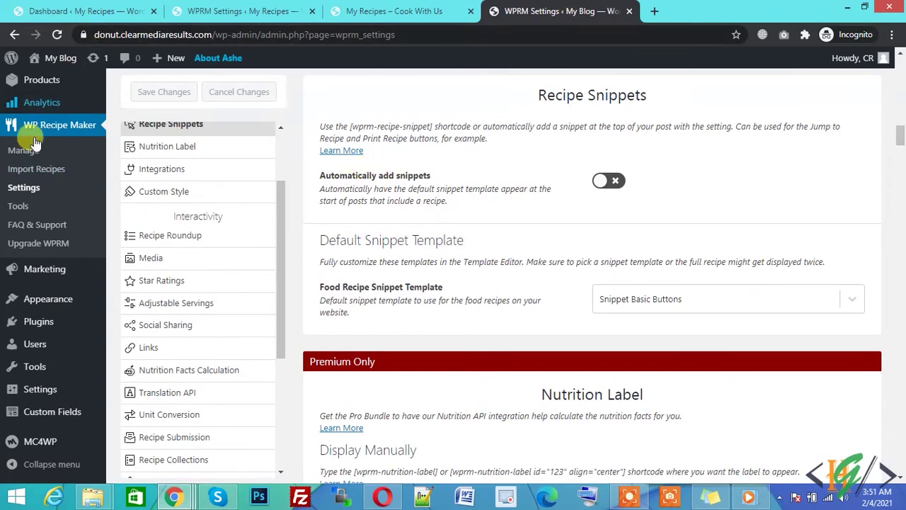
Start the WP Recipe Maker onboarding and expand the Classic Editor instructions under the editor question
{"action": "left_click", "coordinate": [26, 151]}
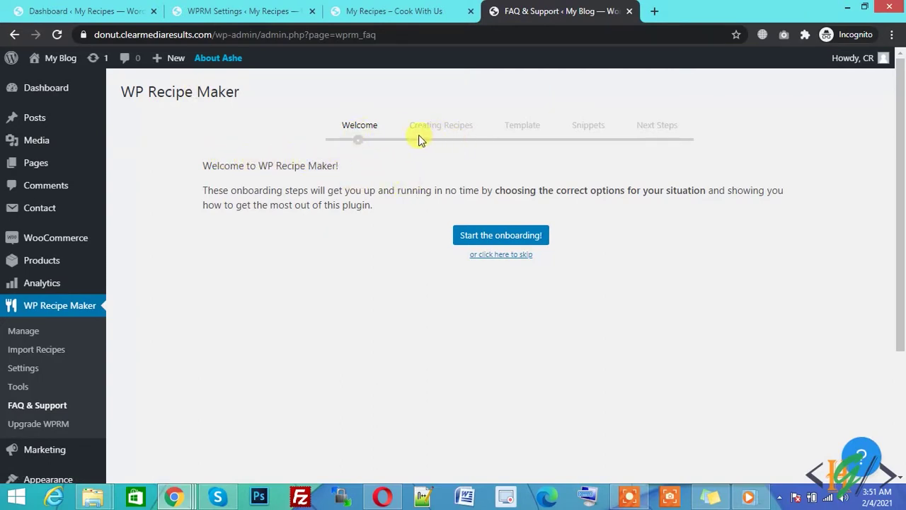
{"action": "left_click", "coordinate": [489, 237]}
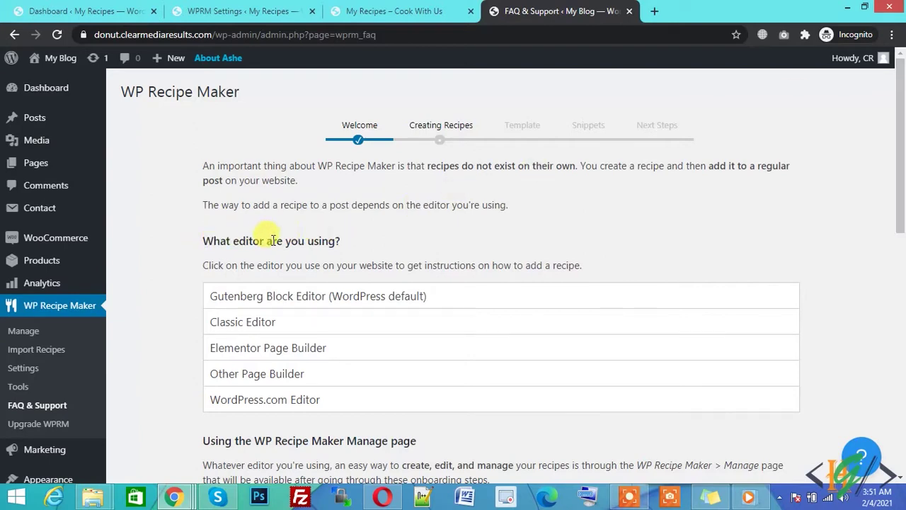
{"action": "triple_click", "coordinate": [306, 241]}
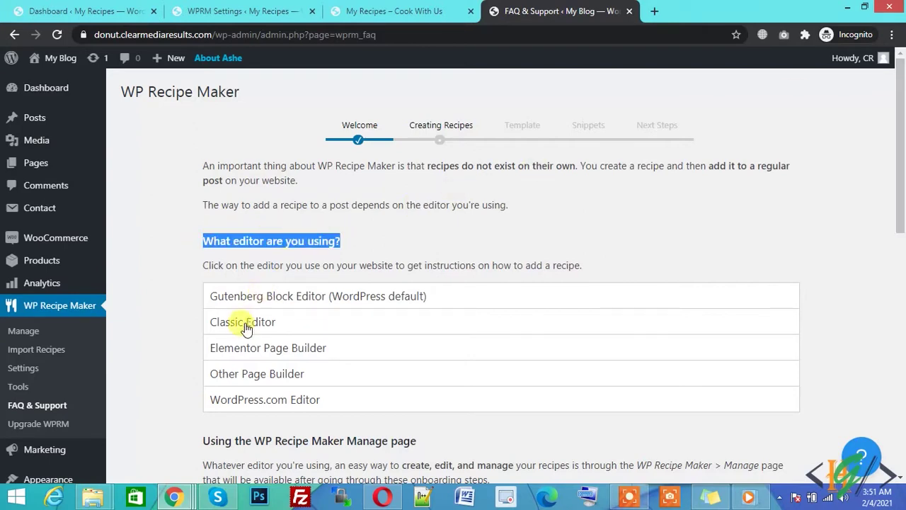
{"action": "left_click", "coordinate": [290, 324]}
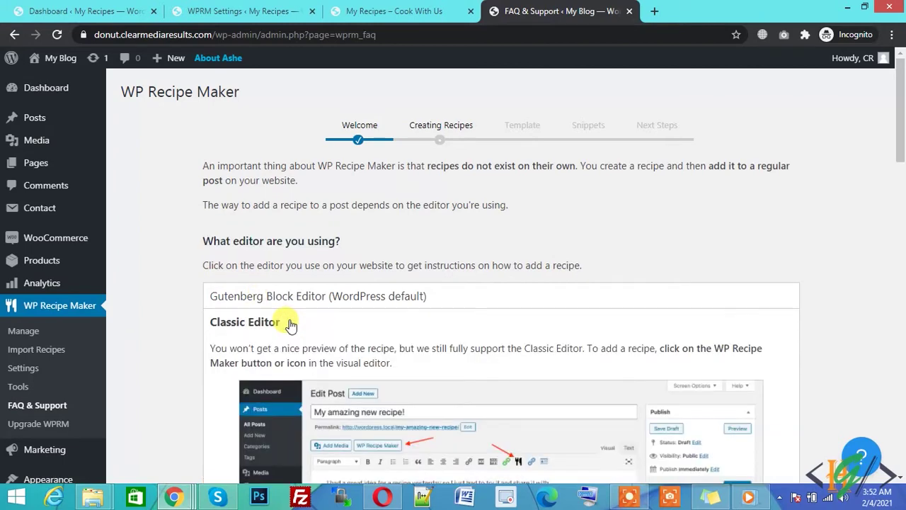
Read through the instructions for creating recipes and continue to the Template stage of the onboarding
{"action": "left_click_drag", "start_coordinate": [901, 160], "coordinate": [901, 179]}
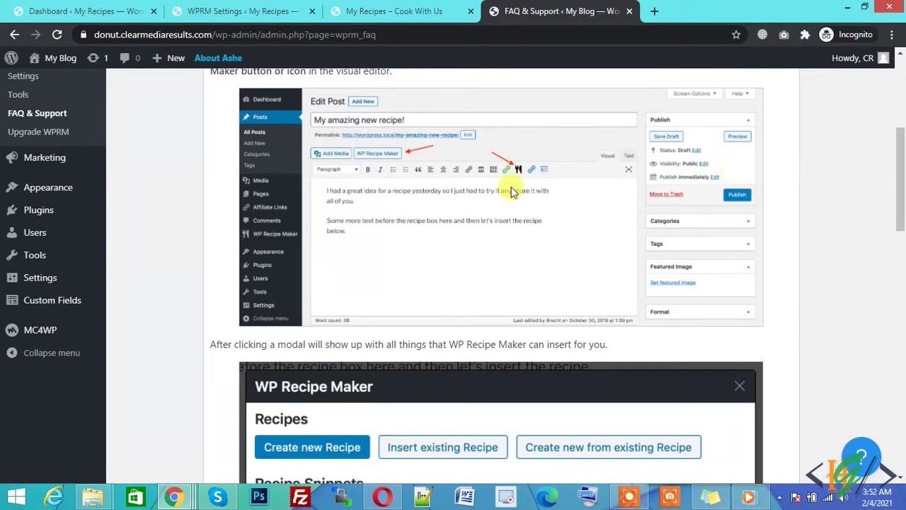
{"action": "left_click_drag", "start_coordinate": [901, 214], "coordinate": [902, 424]}
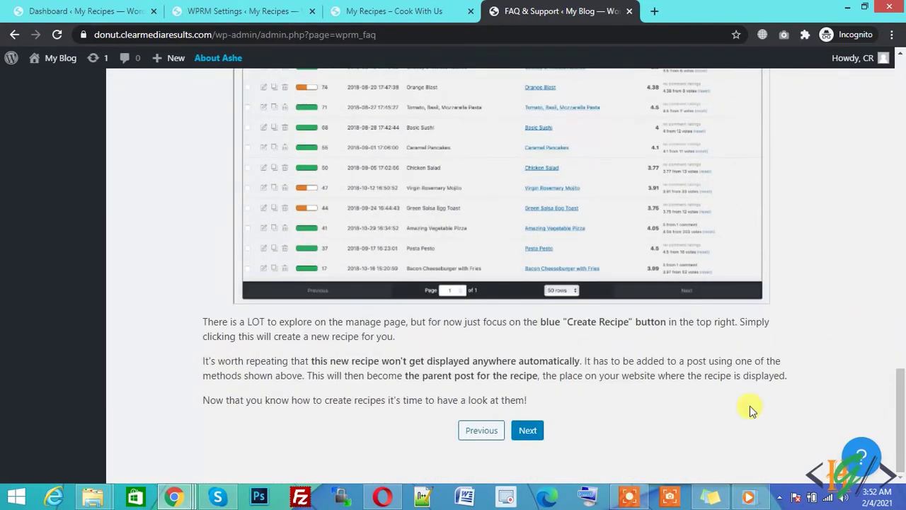
{"action": "left_click", "coordinate": [532, 429]}
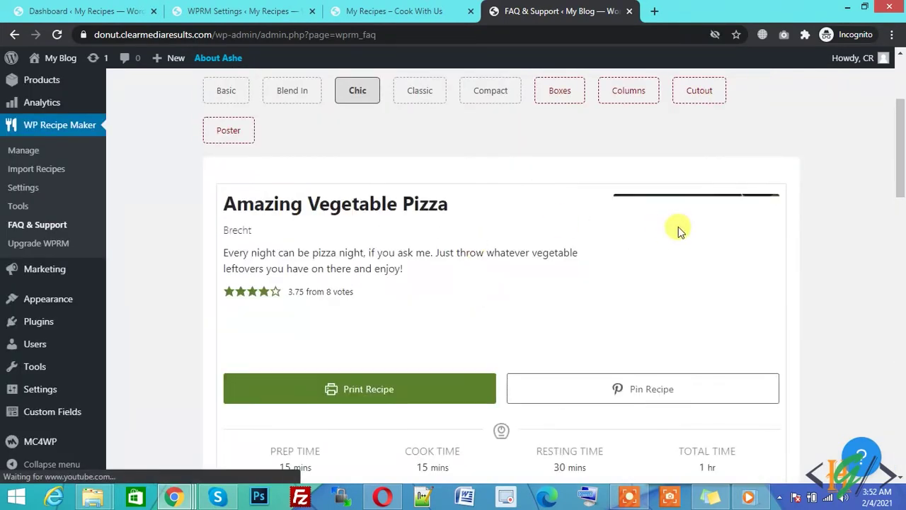
Preview the Basic and Blend In recipe templates on the sample pizza recipe
{"action": "left_click_drag", "start_coordinate": [903, 159], "coordinate": [903, 120]}
{"action": "scroll", "coordinate": [902, 120], "scroll_direction": "down", "scroll_amount": 1}
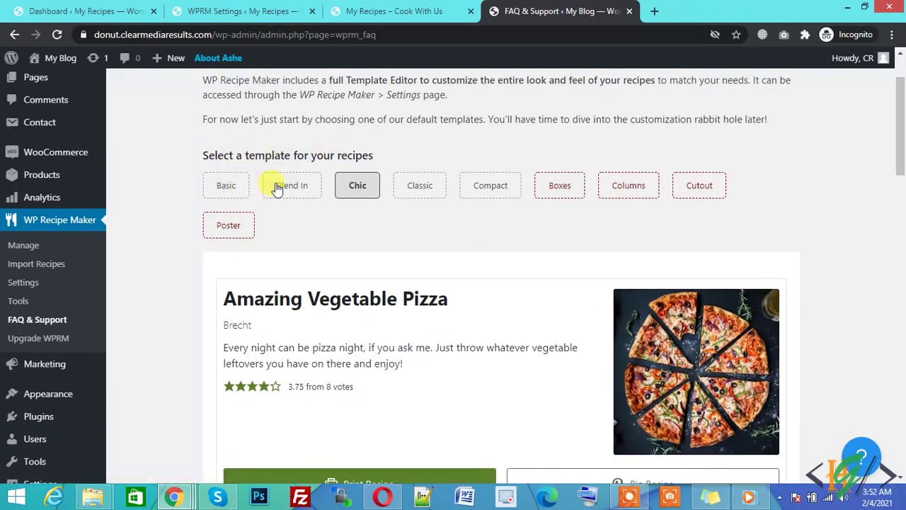
{"action": "left_click", "coordinate": [239, 187]}
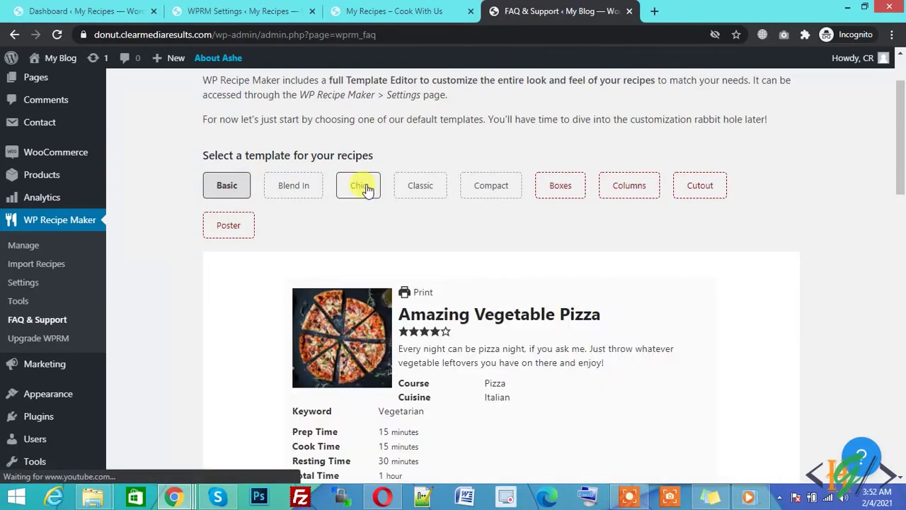
{"action": "mouse_move", "coordinate": [903, 129]}
{"action": "left_mouse_down"}
{"action": "mouse_move", "coordinate": [902, 312]}
{"action": "mouse_move", "coordinate": [903, 136]}
{"action": "left_mouse_up"}
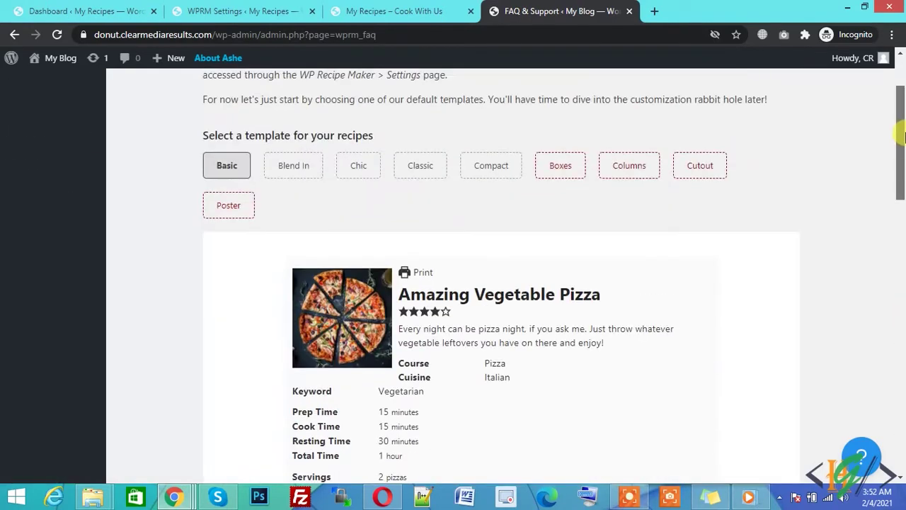
{"action": "mouse_move", "coordinate": [902, 177]}
{"action": "left_mouse_down"}
{"action": "mouse_move", "coordinate": [902, 301]}
{"action": "mouse_move", "coordinate": [902, 180]}
{"action": "left_mouse_up"}
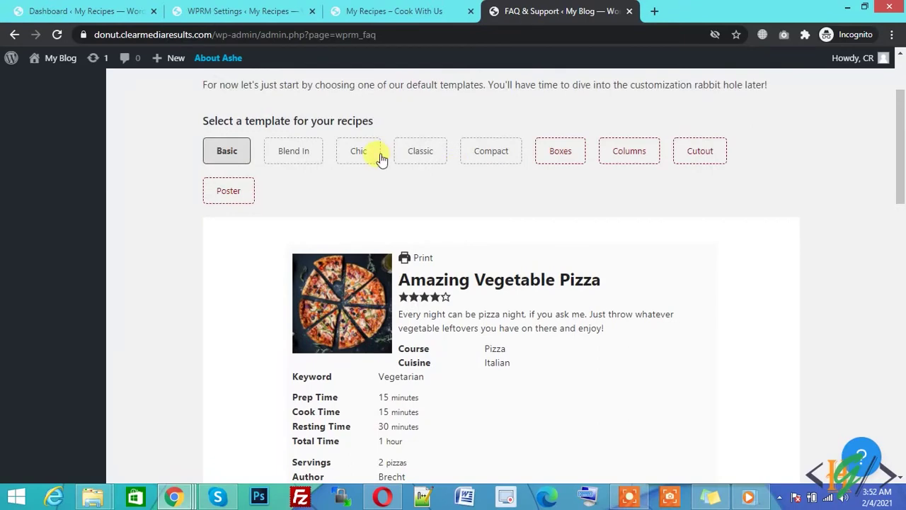
{"action": "left_click", "coordinate": [300, 153]}
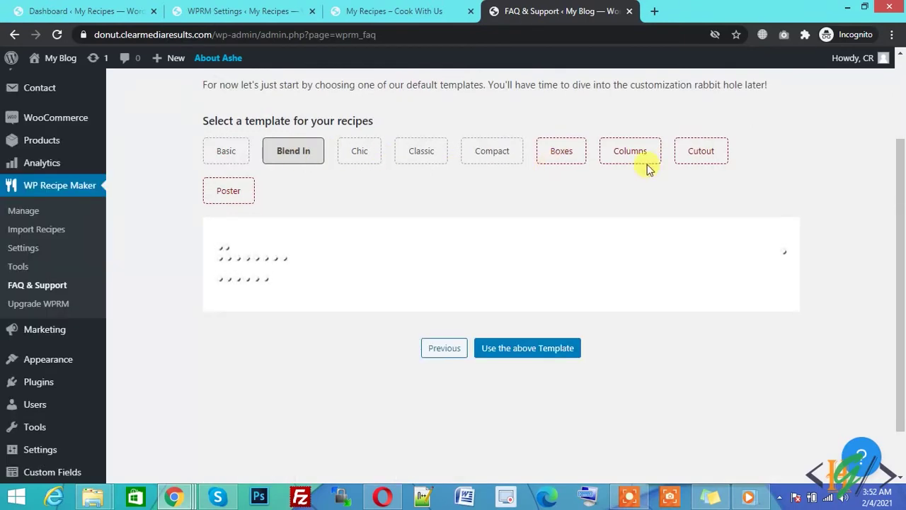
{"action": "left_click_drag", "start_coordinate": [903, 148], "coordinate": [904, 171]}
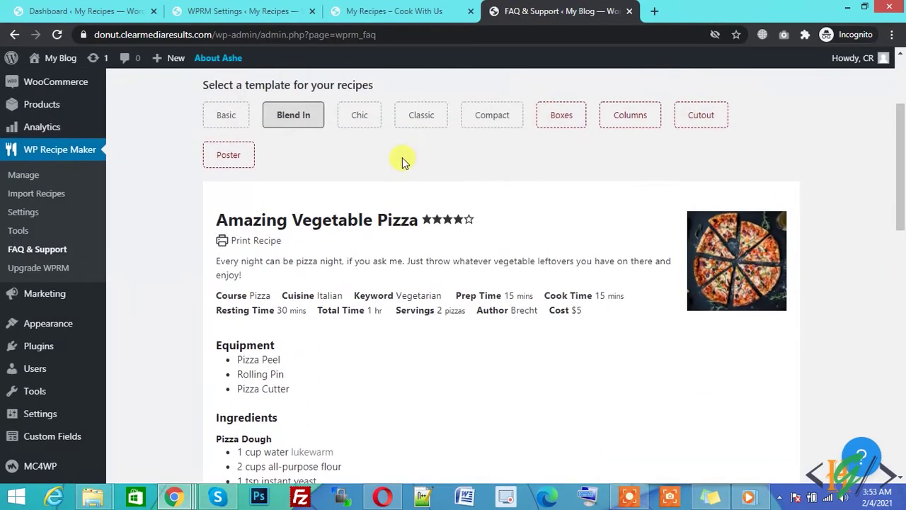
Preview the Chic and Classic recipe templates on the sample pizza recipe
{"action": "left_click", "coordinate": [370, 126]}
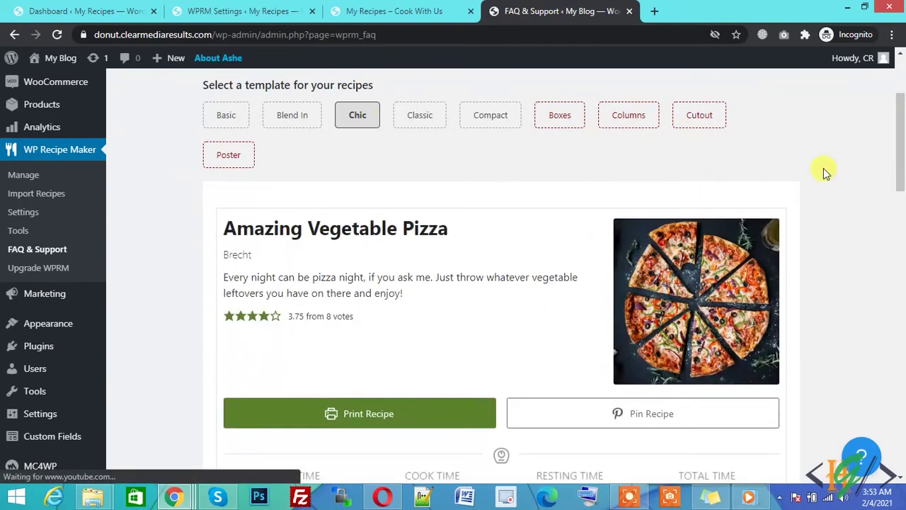
{"action": "left_click_drag", "start_coordinate": [901, 139], "coordinate": [904, 114]}
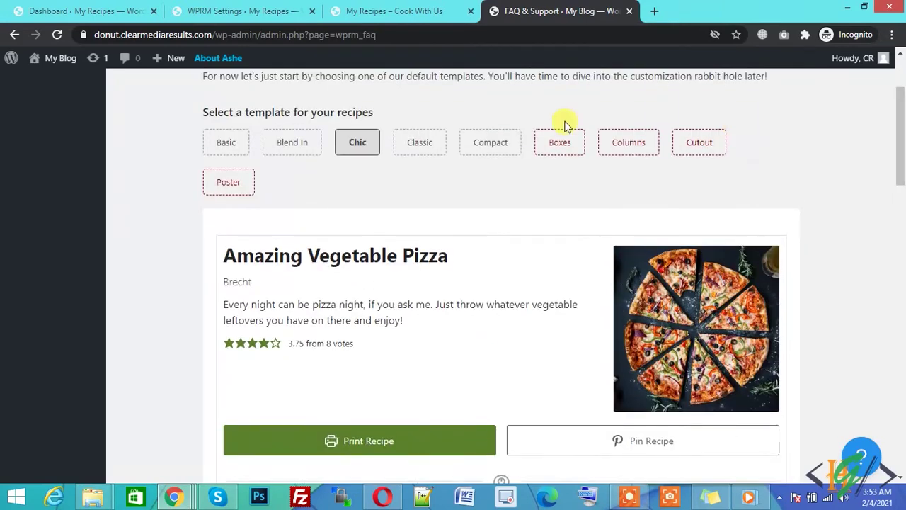
{"action": "left_click", "coordinate": [429, 147]}
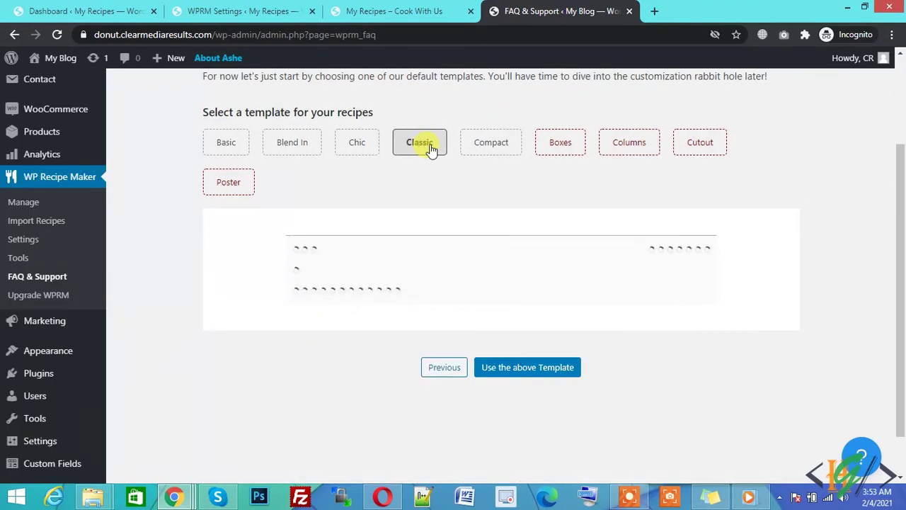
{"action": "mouse_move", "coordinate": [903, 170]}
{"action": "left_mouse_down"}
{"action": "mouse_move", "coordinate": [904, 371]}
{"action": "mouse_move", "coordinate": [904, 161]}
{"action": "left_mouse_up"}
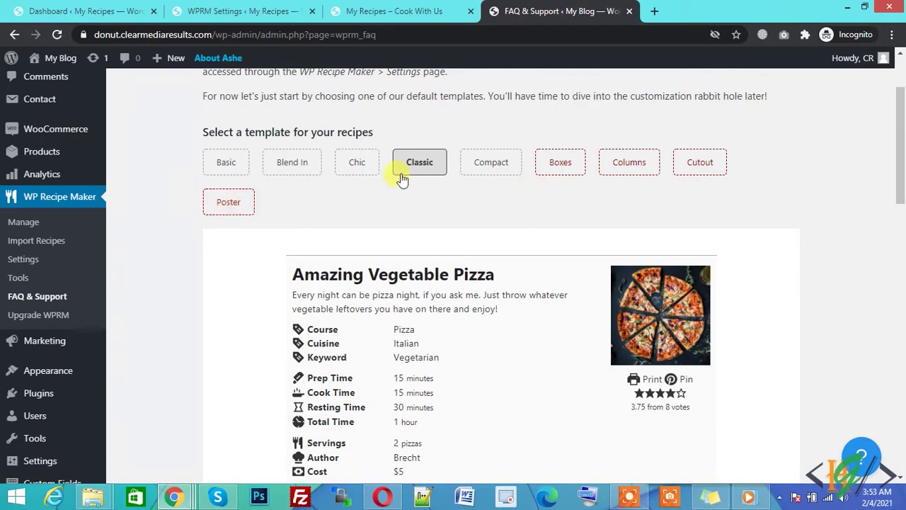
Select the Chic template for the recipes and apply it to move on to the Snippets stage
{"action": "left_click", "coordinate": [356, 168]}
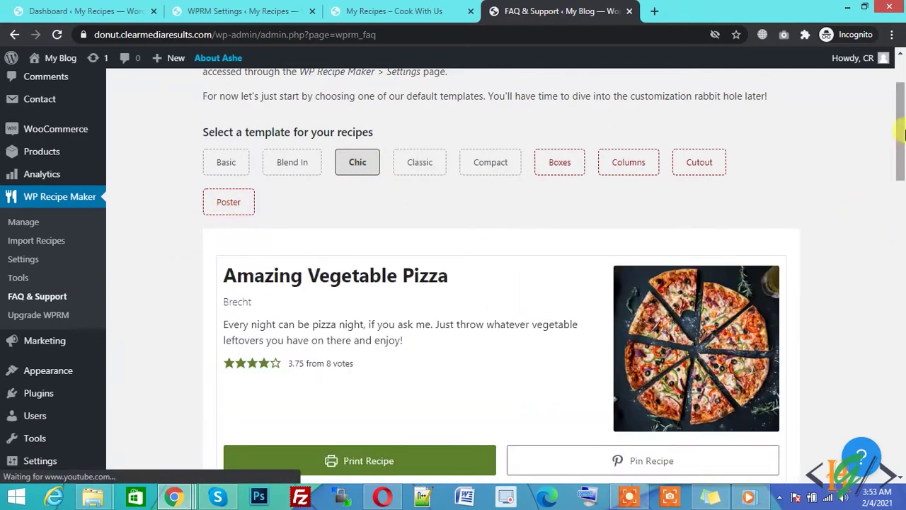
{"action": "scroll", "coordinate": [555, 409], "scroll_direction": "down", "scroll_amount": 15}
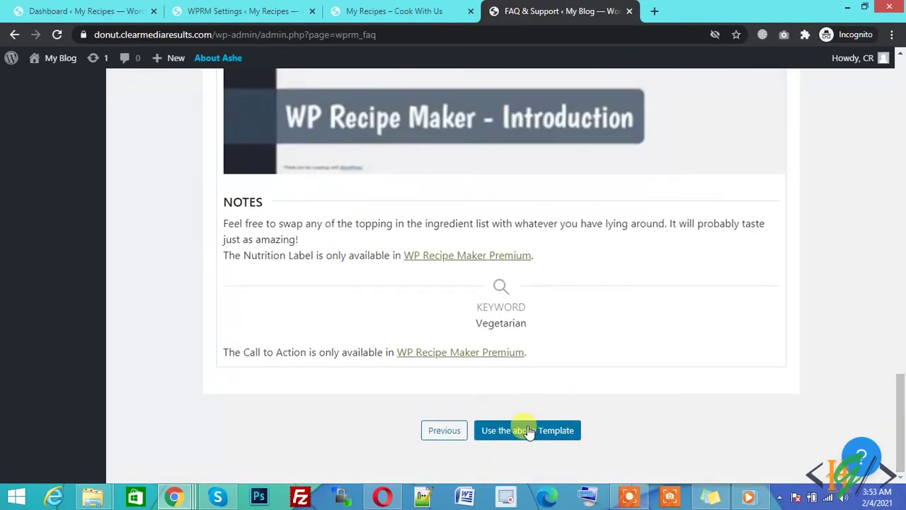
{"action": "left_click", "coordinate": [528, 431]}
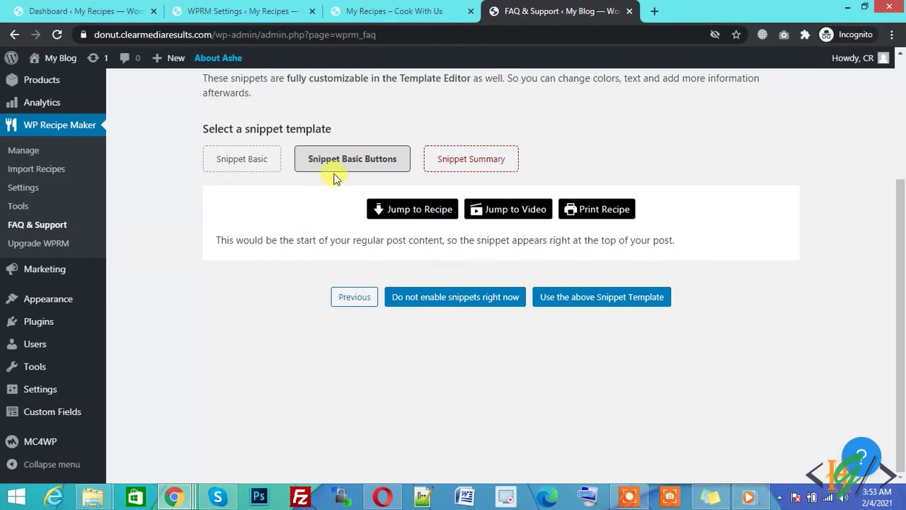
Preview the Snippet Basic template, switch back to Snippet Basic Buttons and apply it as the snippet template
{"action": "left_click", "coordinate": [252, 168]}
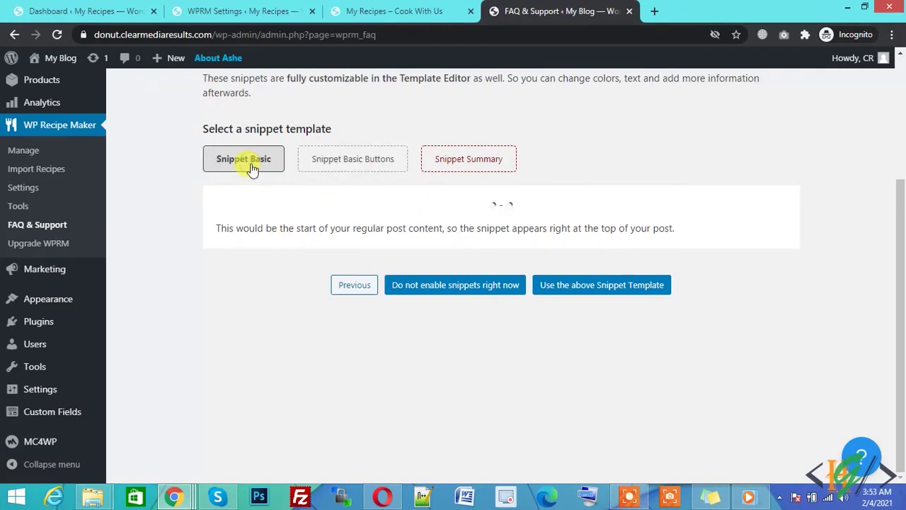
{"action": "left_click", "coordinate": [343, 167]}
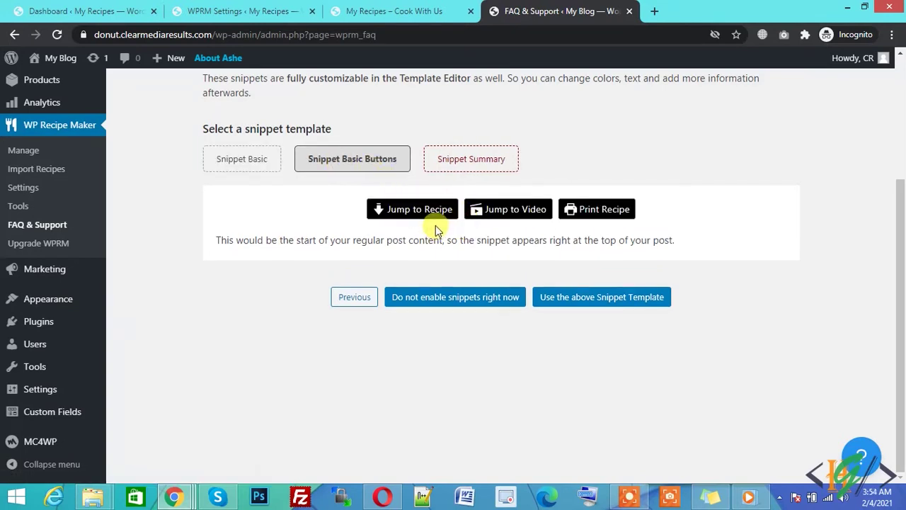
{"action": "left_click", "coordinate": [573, 297]}
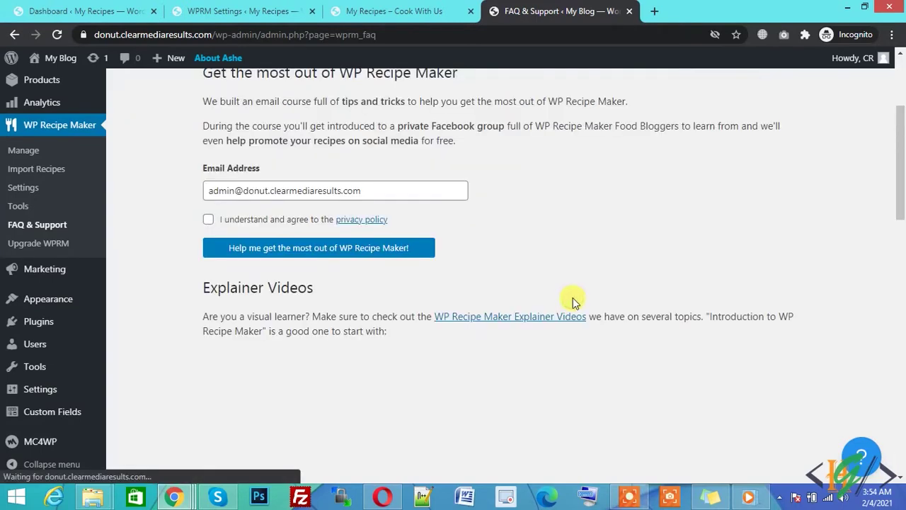
Look through the final onboarding page, finish the onboarding and look over the recipe management overview
{"action": "left_click_drag", "start_coordinate": [901, 167], "coordinate": [903, 136]}
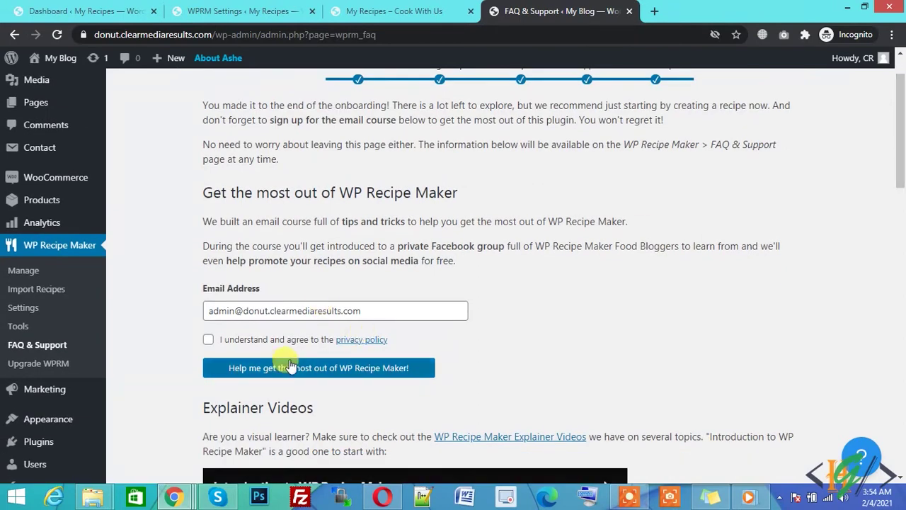
{"action": "left_click_drag", "start_coordinate": [902, 128], "coordinate": [903, 414]}
{"action": "left_click", "coordinate": [532, 418]}
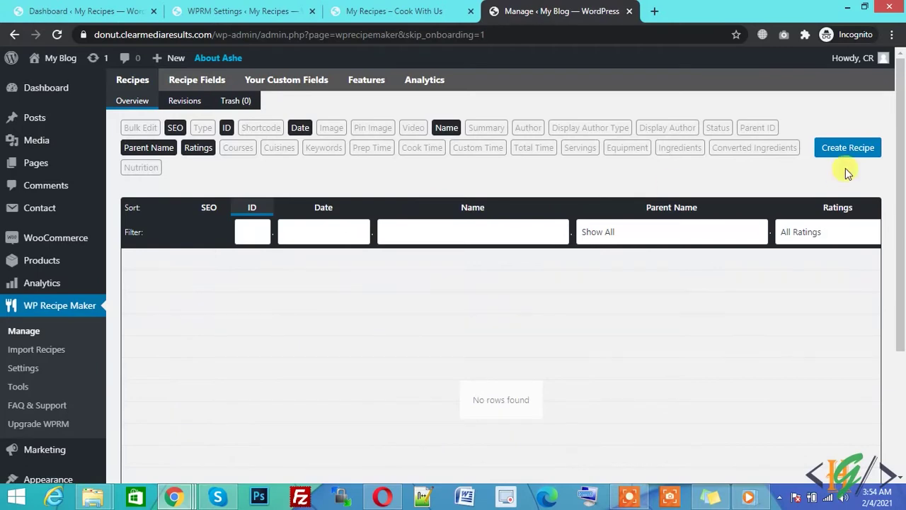
{"action": "left_click_drag", "start_coordinate": [898, 165], "coordinate": [903, 139]}
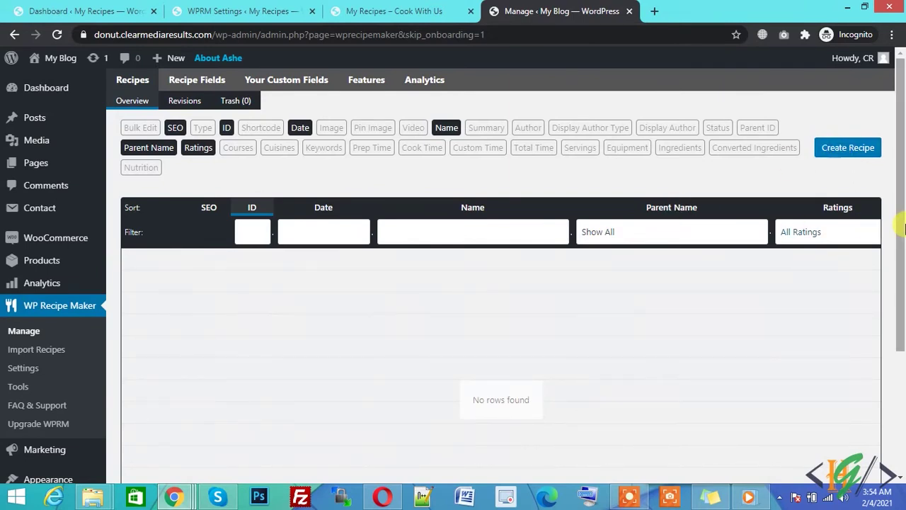
{"action": "left_click_drag", "start_coordinate": [903, 226], "coordinate": [903, 150]}
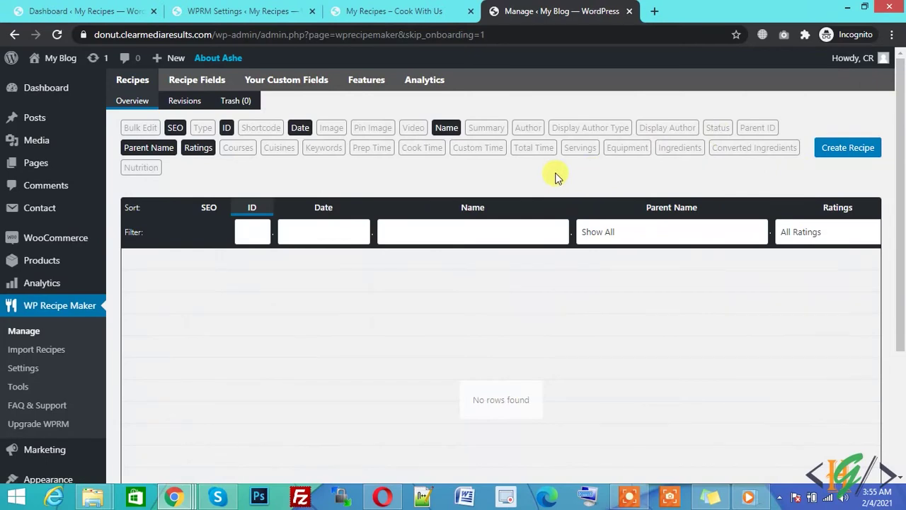
Open the new post editor in a separate browser tab and bring up its WP Recipe Maker insertion options
{"action": "mouse_move", "coordinate": [65, 119]}
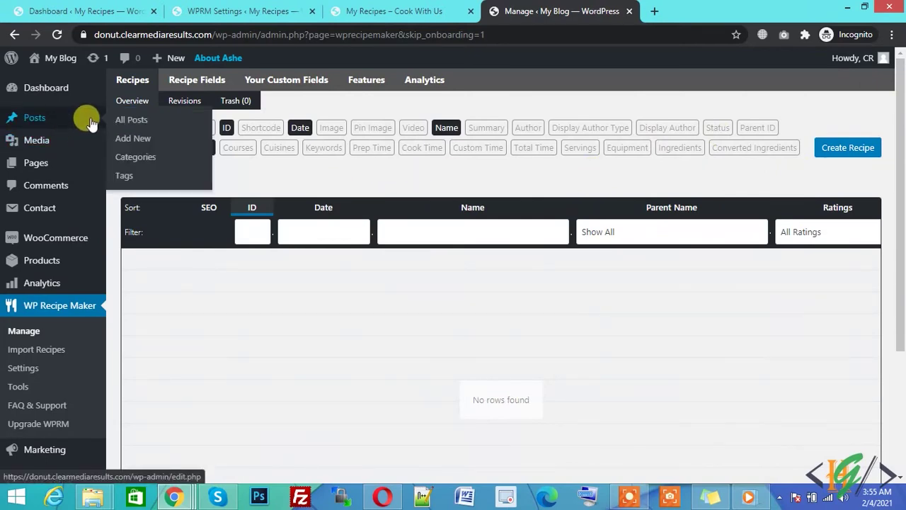
{"action": "right_click", "coordinate": [130, 139]}
{"action": "left_click", "coordinate": [145, 150]}
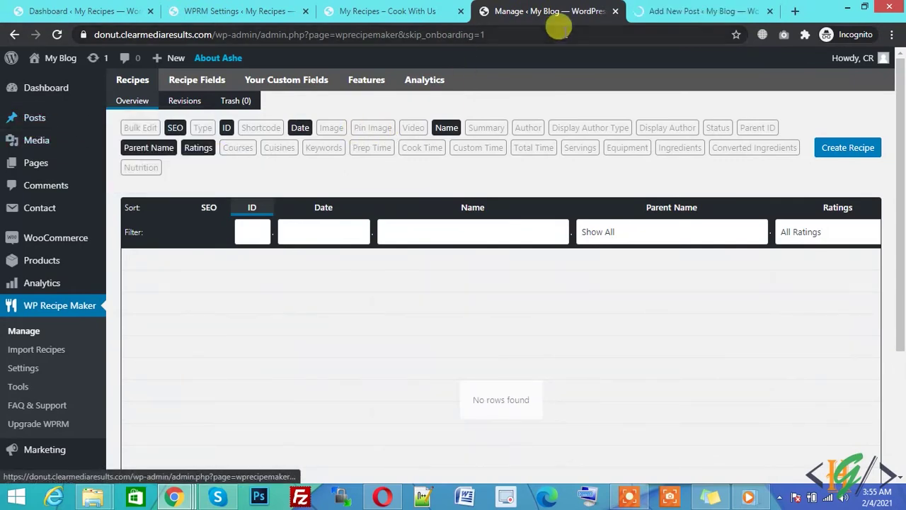
{"action": "left_click", "coordinate": [642, 14]}
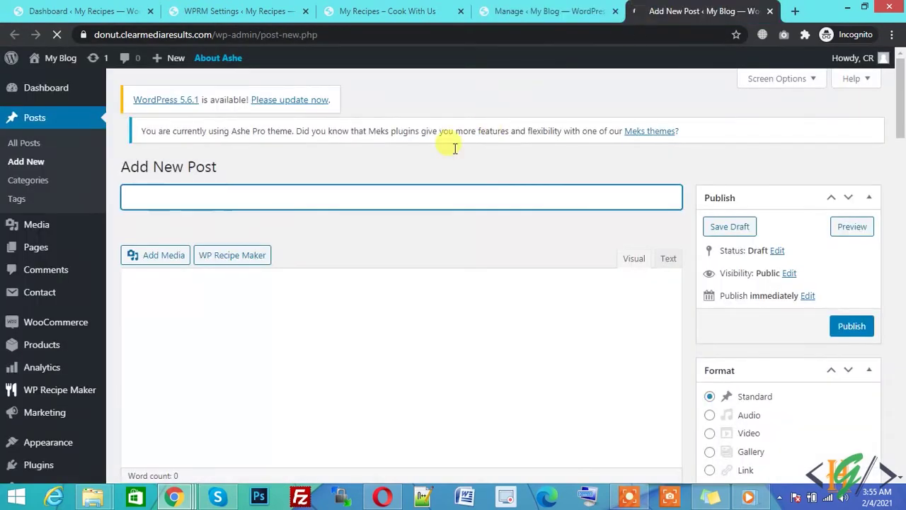
{"action": "left_click", "coordinate": [241, 270]}
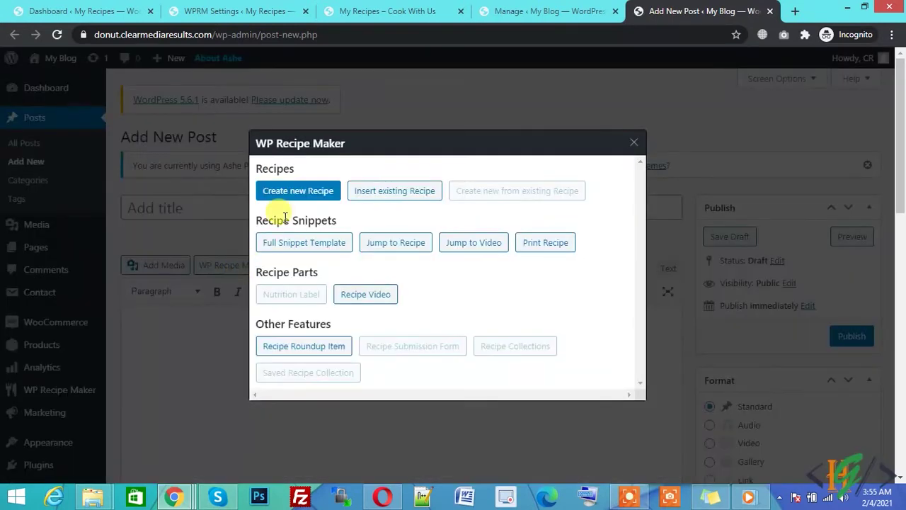
Return to the recipe management page, start a new recipe and set image_471.jpg from the media library as its image
{"action": "left_click", "coordinate": [514, 11]}
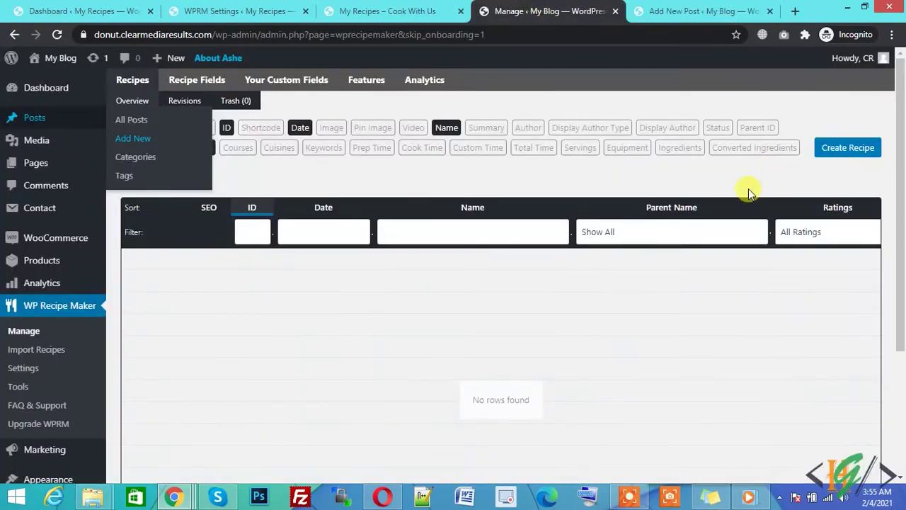
{"action": "left_click", "coordinate": [832, 148]}
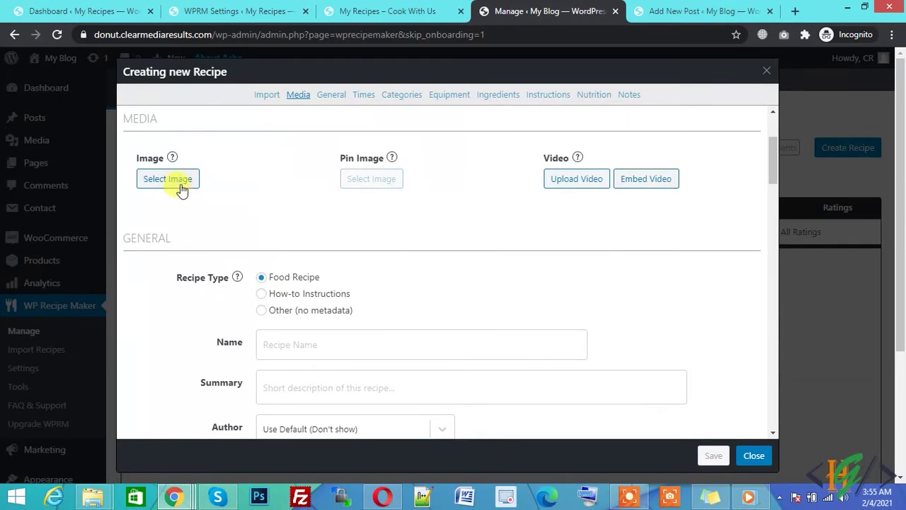
{"action": "left_click", "coordinate": [180, 185]}
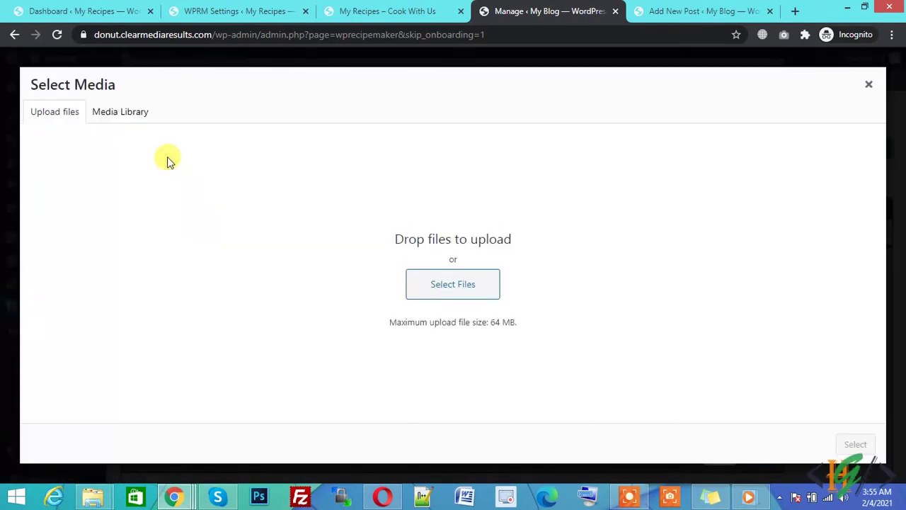
{"action": "left_click", "coordinate": [139, 111]}
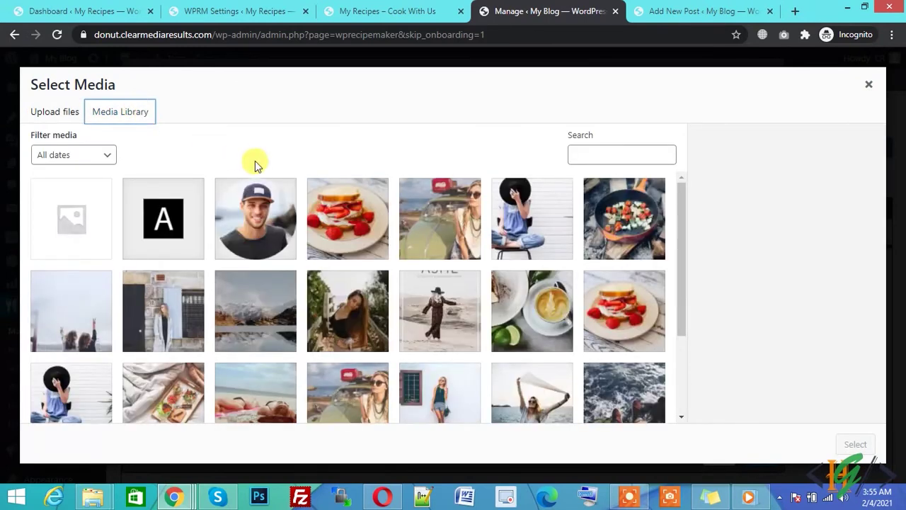
{"action": "left_click", "coordinate": [613, 210]}
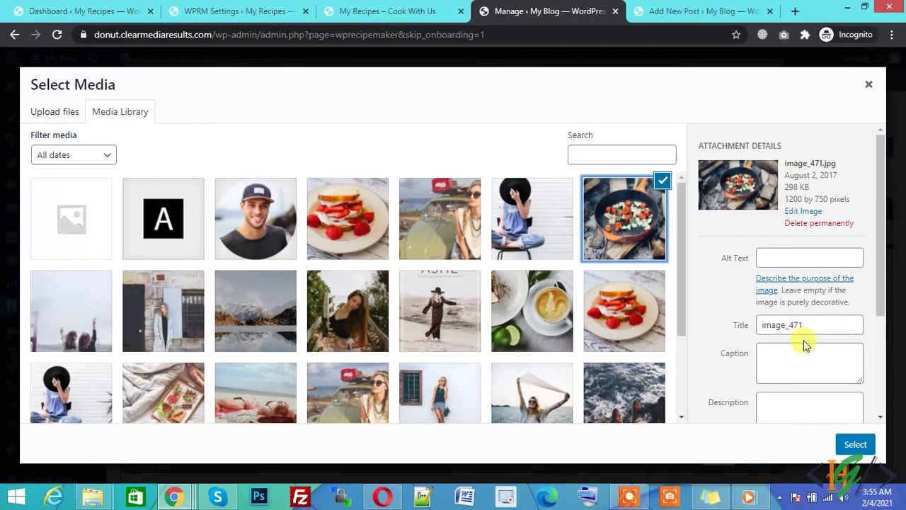
{"action": "left_click", "coordinate": [856, 443]}
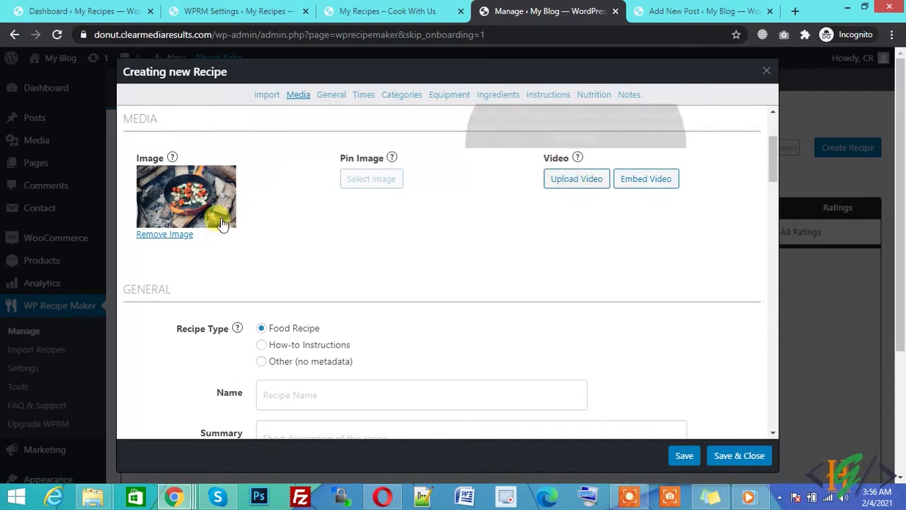
Name the food recipe "abc" and enter "abc summary" as its summary
{"action": "left_click_drag", "start_coordinate": [772, 151], "coordinate": [773, 168]}
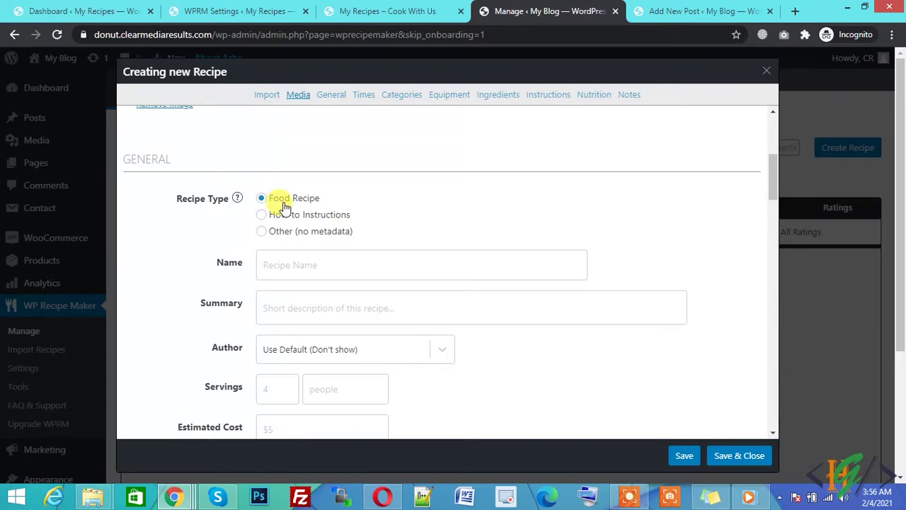
{"action": "left_click", "coordinate": [307, 264]}
{"action": "type", "text": "abc"}
{"action": "left_click", "coordinate": [309, 303]}
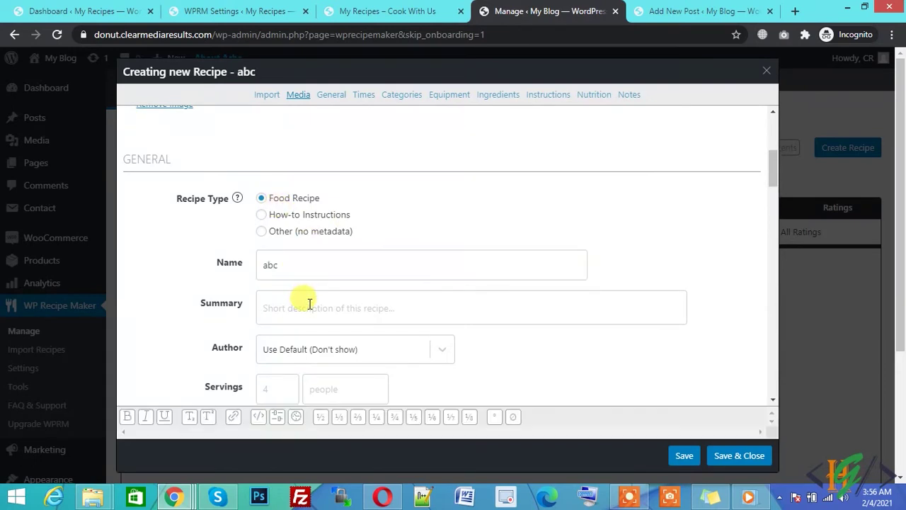
{"action": "type", "text": "abc summary"}
Check the recipe's author options and set the servings to 4 person with an estimated cost of 10
{"action": "left_click_drag", "start_coordinate": [770, 188], "coordinate": [774, 204]}
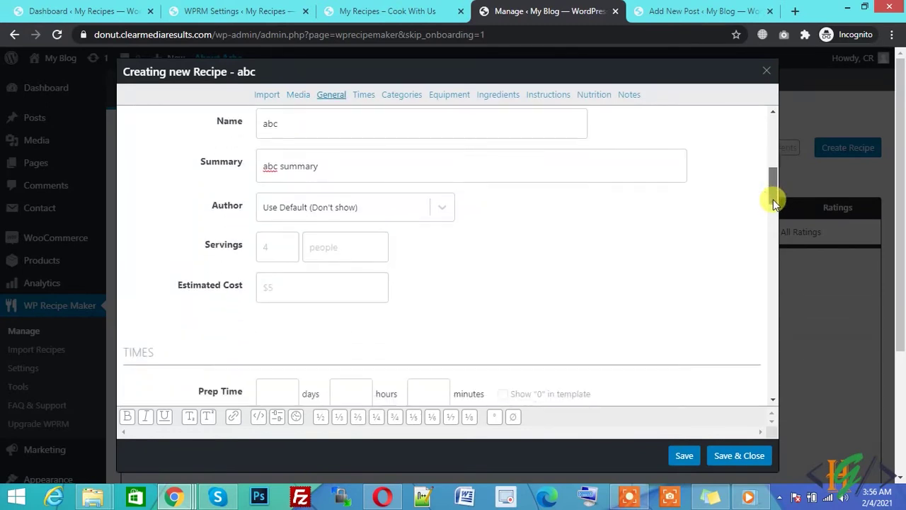
{"action": "left_click", "coordinate": [323, 216]}
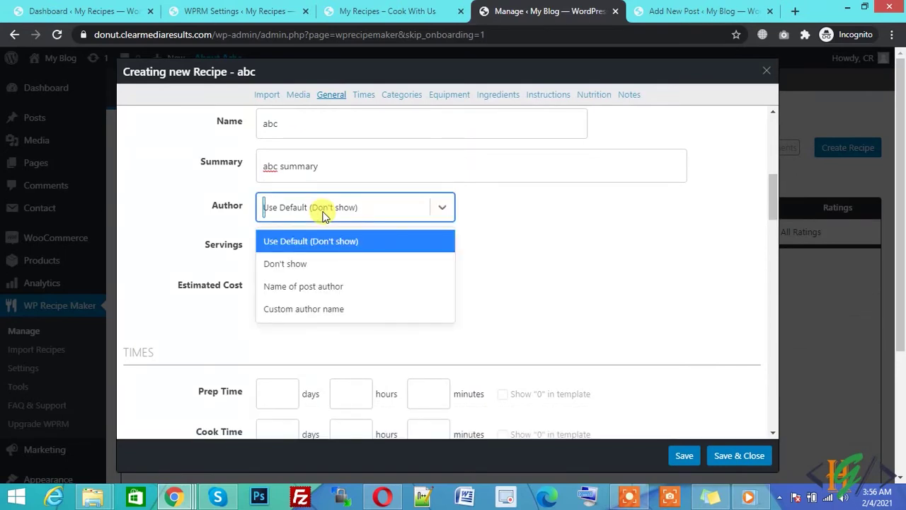
{"action": "left_click", "coordinate": [322, 212]}
{"action": "left_click", "coordinate": [282, 246]}
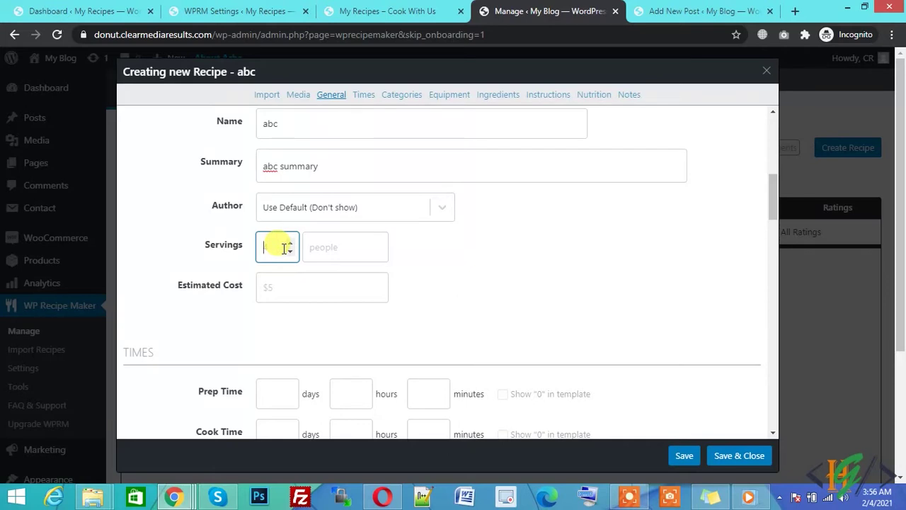
{"action": "left_click", "coordinate": [325, 245]}
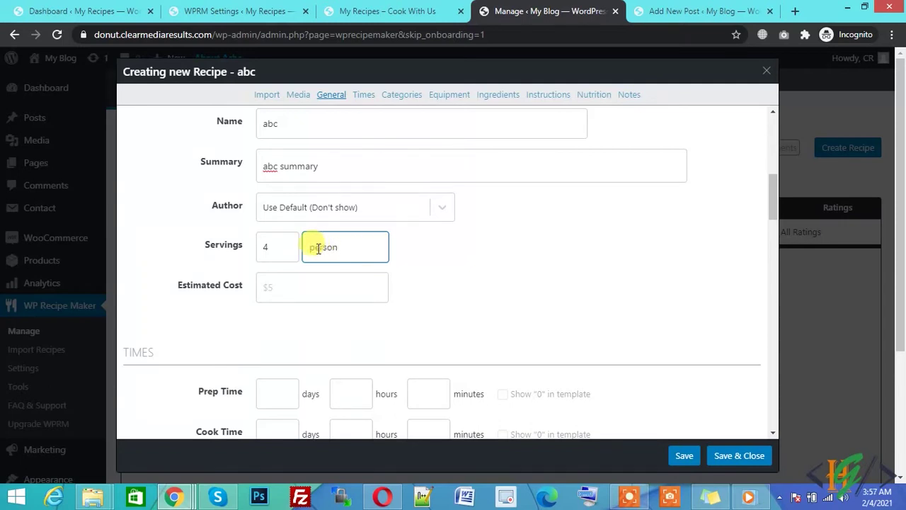
{"action": "left_click", "coordinate": [275, 290]}
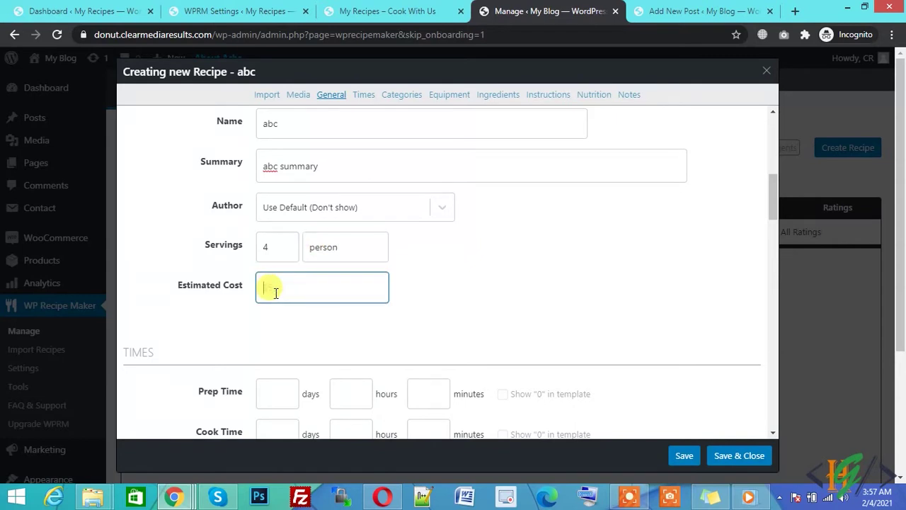
Set the prep time to 10 minutes and the cook time to 20 minutes, and recalculate the total time
{"action": "left_click_drag", "start_coordinate": [773, 197], "coordinate": [773, 224]}
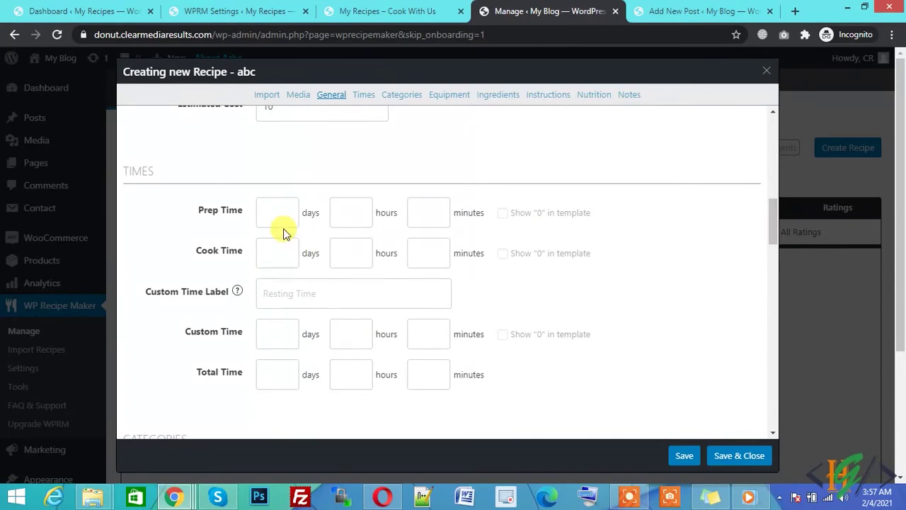
{"action": "left_click", "coordinate": [427, 214]}
{"action": "type", "text": "10"}
{"action": "left_click", "coordinate": [428, 247]}
{"action": "type", "text": "20"}
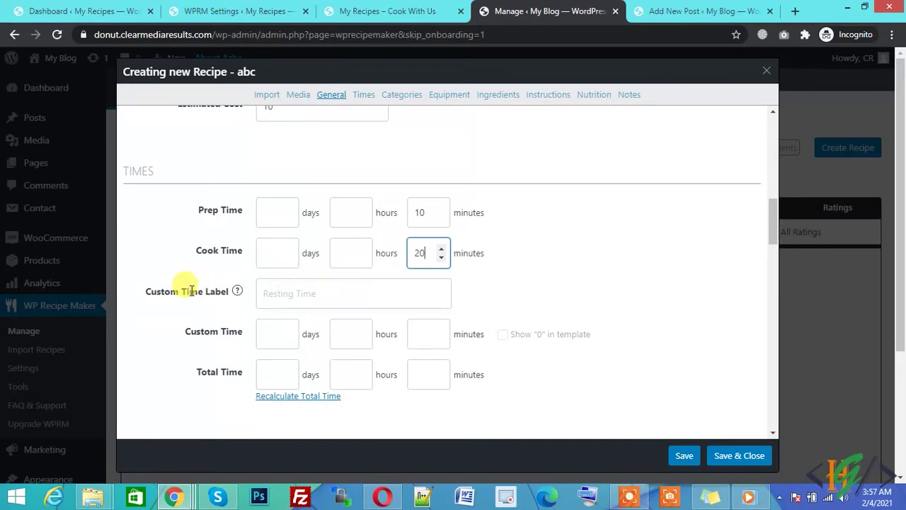
{"action": "left_click", "coordinate": [281, 397]}
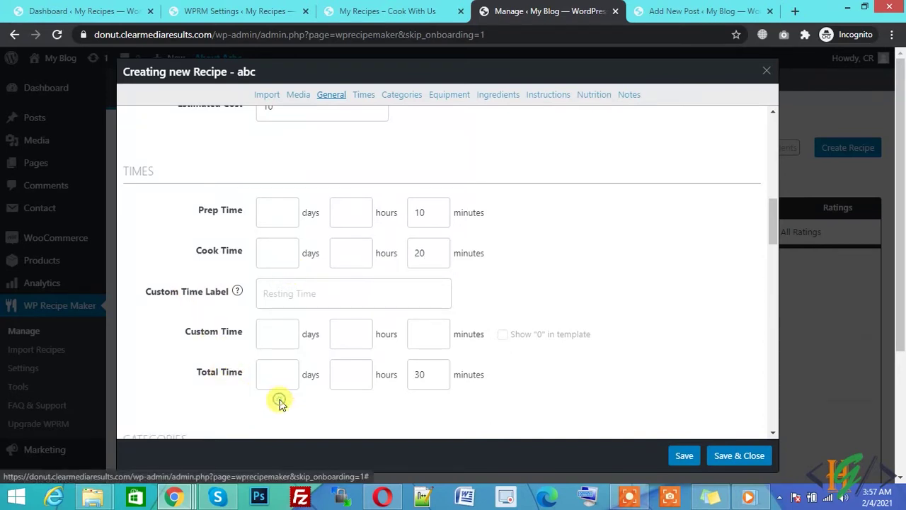
Assign the recipe the Drinks course, a newly created course named "addnew", and the American cuisine
{"action": "left_click_drag", "start_coordinate": [771, 221], "coordinate": [770, 259]}
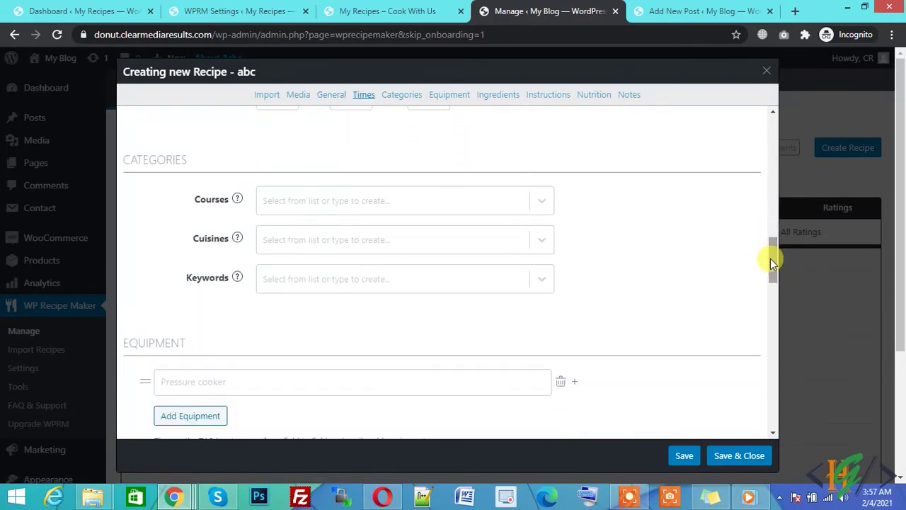
{"action": "left_click", "coordinate": [395, 206]}
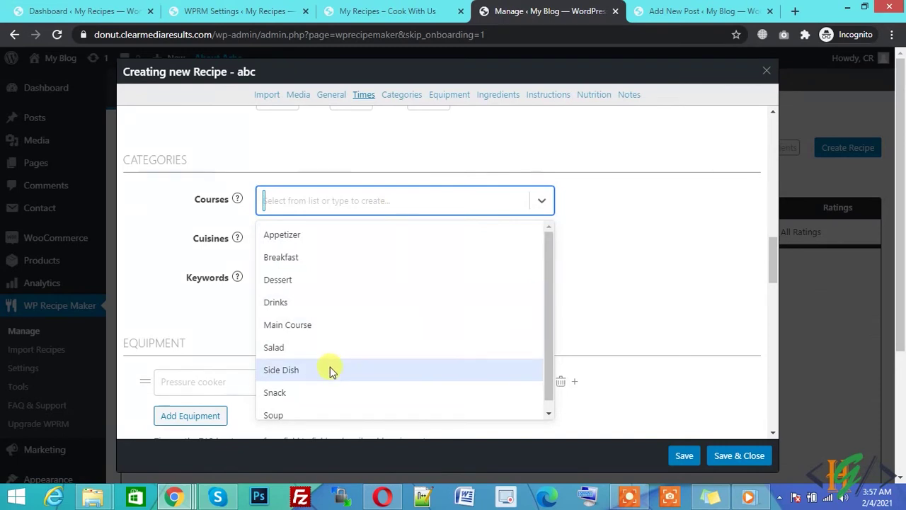
{"action": "left_click", "coordinate": [305, 303]}
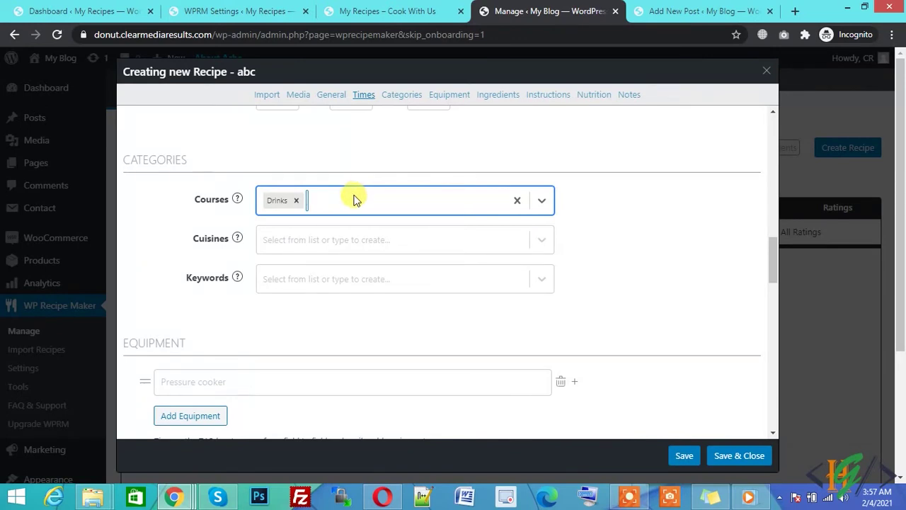
{"action": "left_click", "coordinate": [355, 200]}
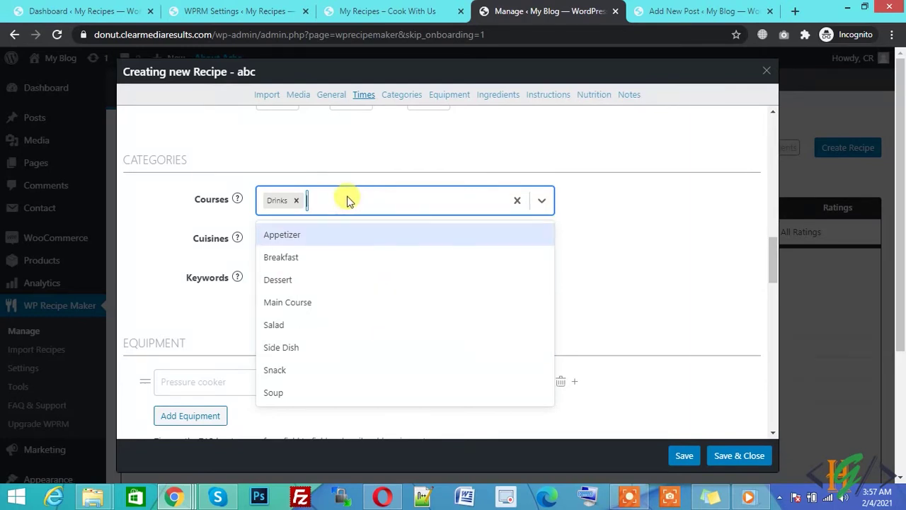
{"action": "type", "text": "addnew"}
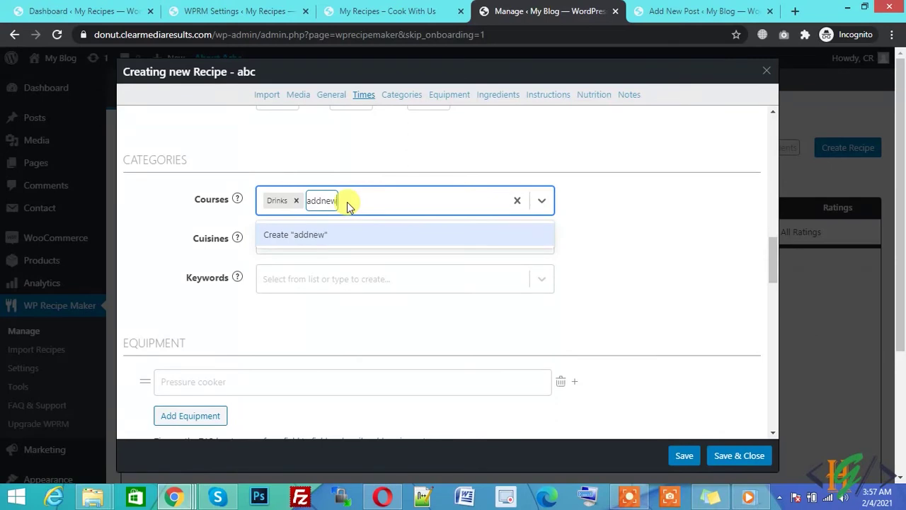
{"action": "left_click", "coordinate": [322, 237]}
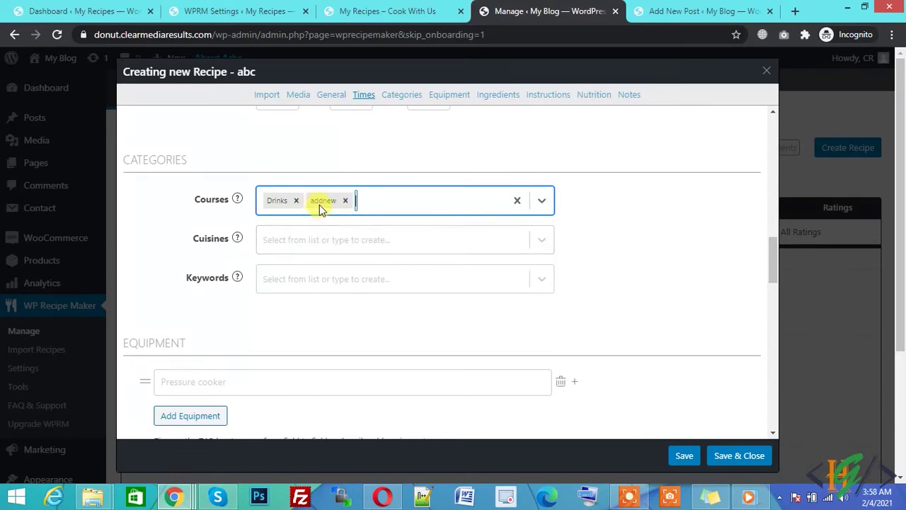
{"action": "left_click", "coordinate": [315, 242]}
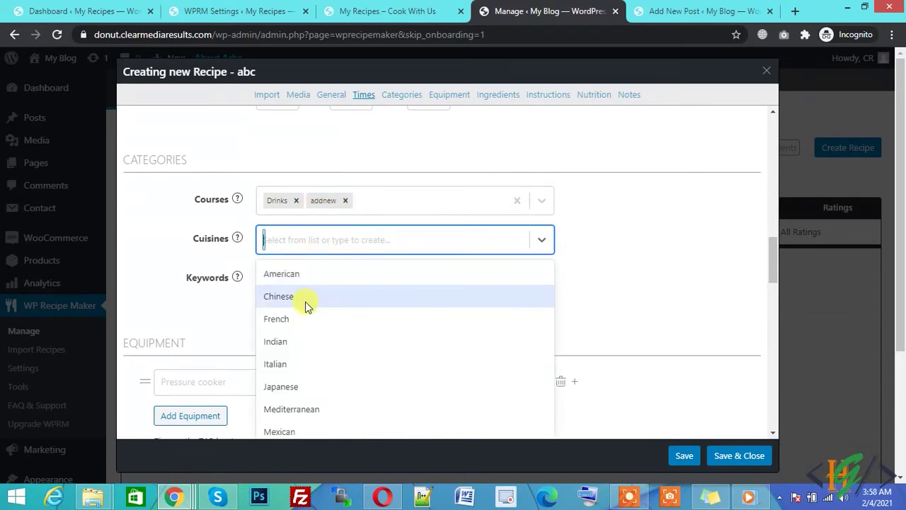
{"action": "left_click", "coordinate": [303, 275]}
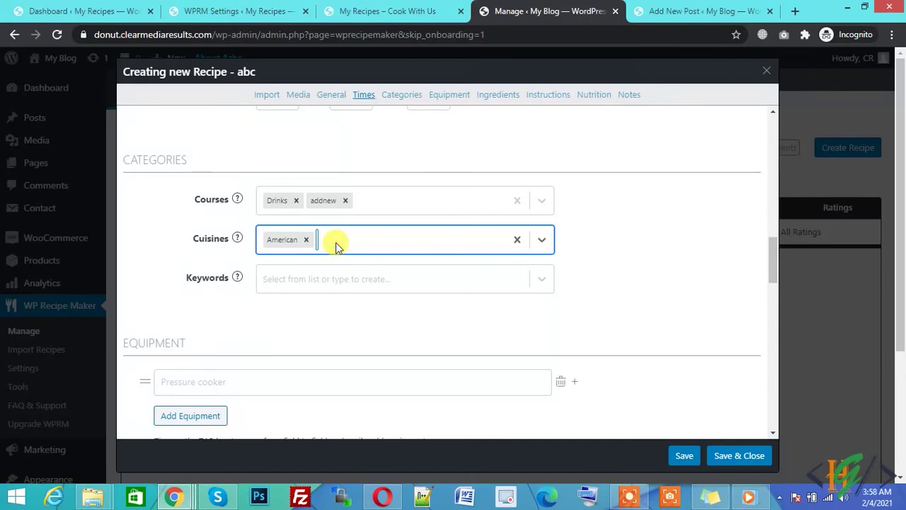
Add a newly created cuisine named "addnew" and the keyword "cook" to the recipe
{"action": "type", "text": "addnew"}
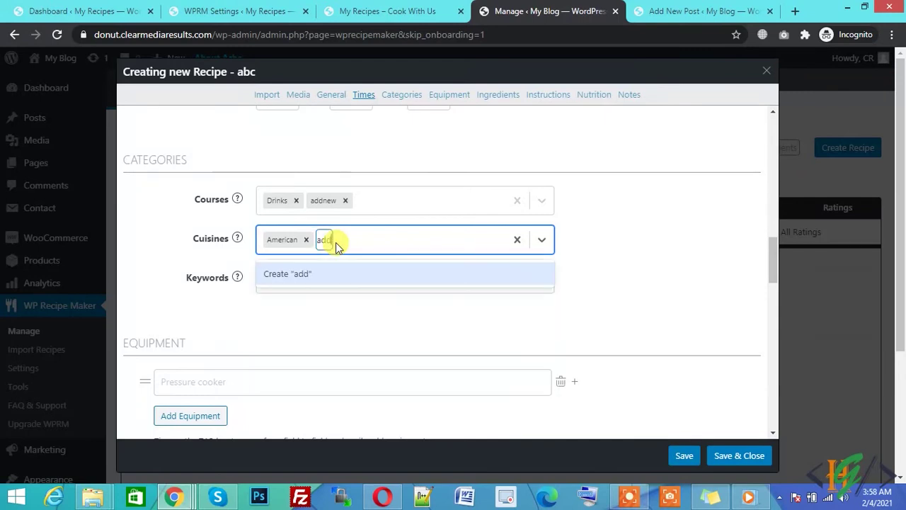
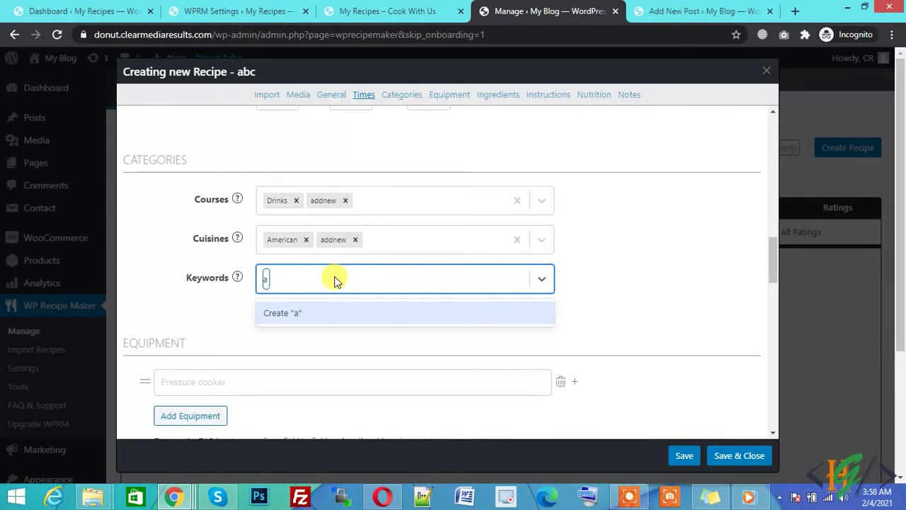
{"action": "key", "text": "BackSpace"}
{"action": "type", "text": "cook"}
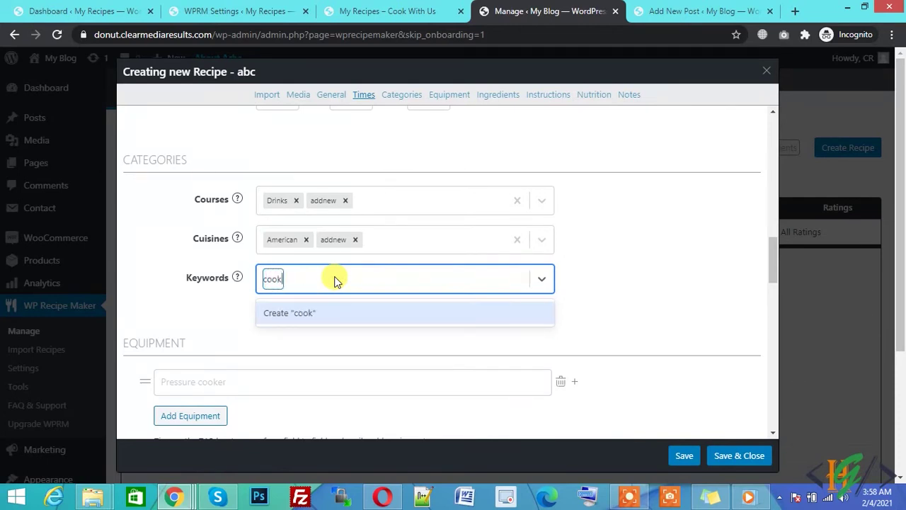
{"action": "key", "text": "Return"}
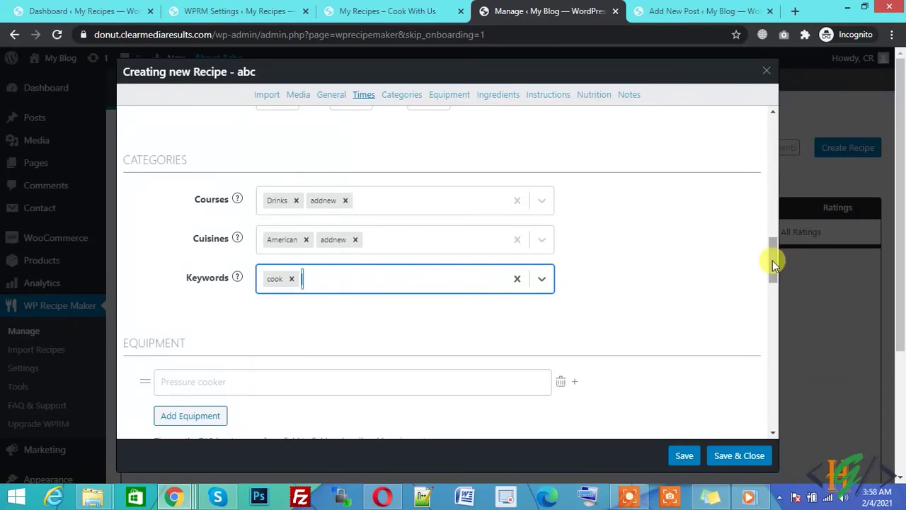
Add two more equipment rows and fill the three rows with "a", "b" and "c"
{"action": "left_click_drag", "start_coordinate": [772, 261], "coordinate": [769, 286]}
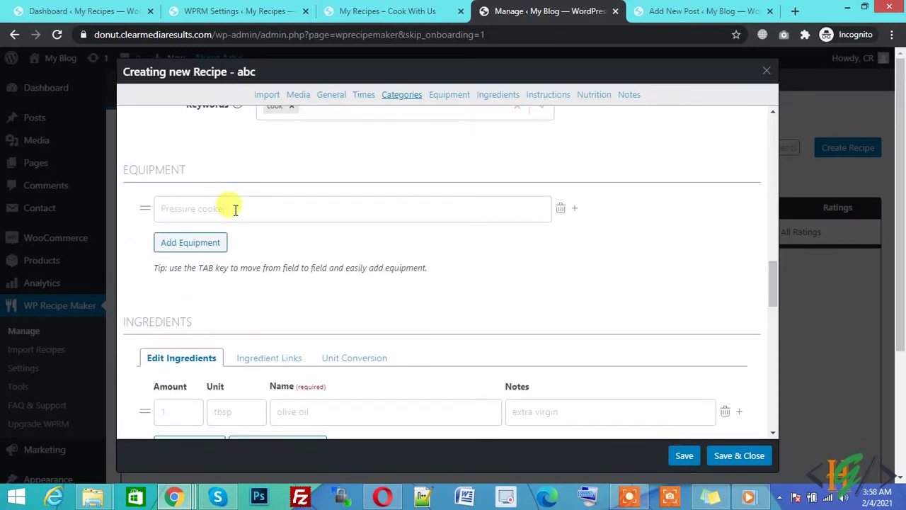
{"action": "left_click", "coordinate": [211, 248]}
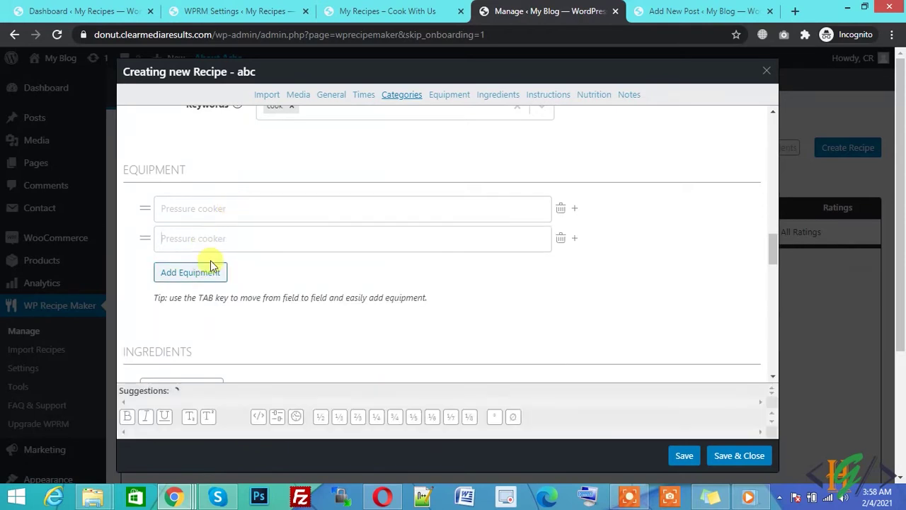
{"action": "left_click", "coordinate": [206, 273]}
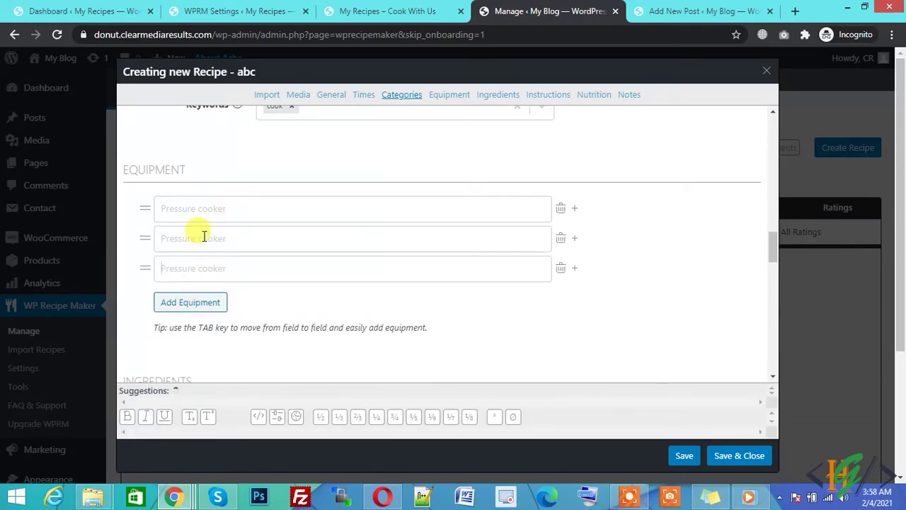
{"action": "left_click", "coordinate": [203, 208]}
{"action": "type", "text": "a"}
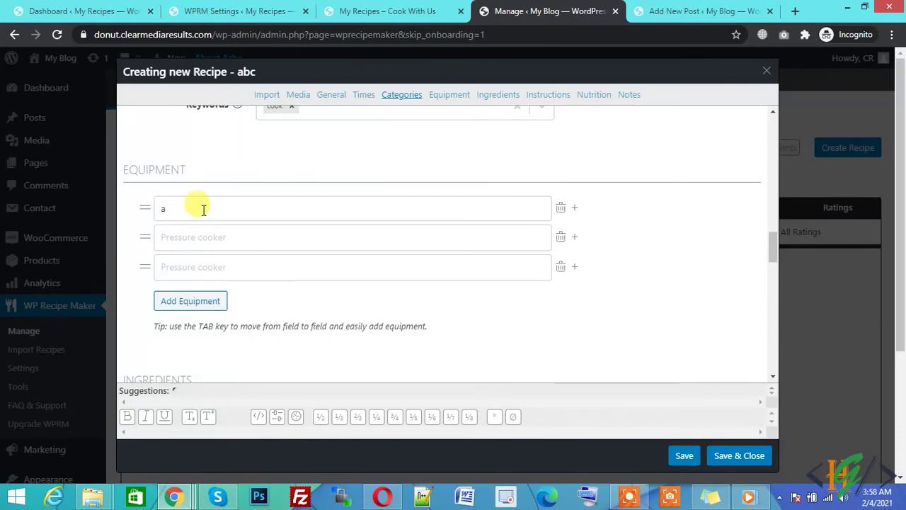
{"action": "left_click", "coordinate": [198, 237]}
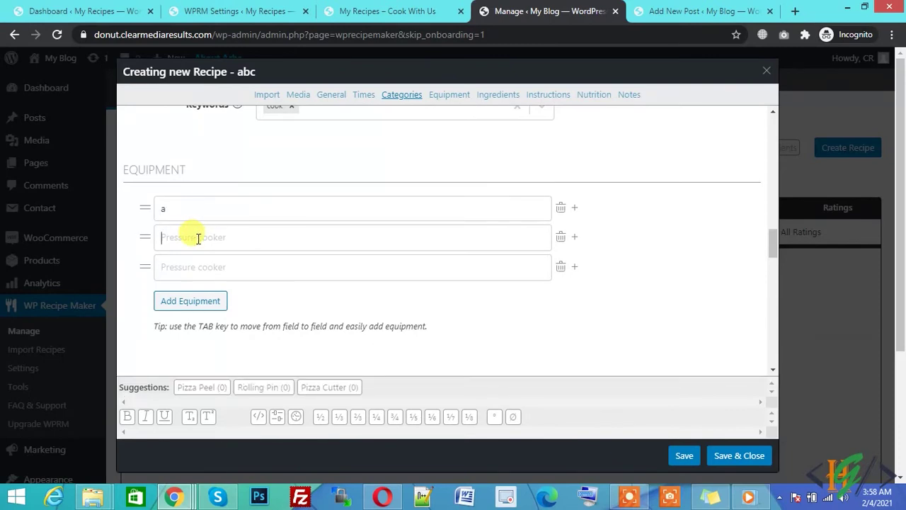
{"action": "type", "text": "b"}
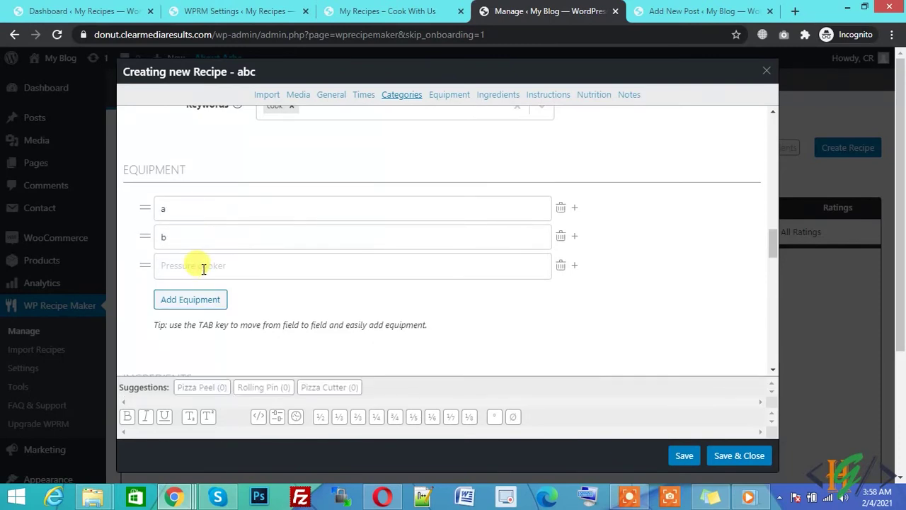
{"action": "type", "text": "c"}
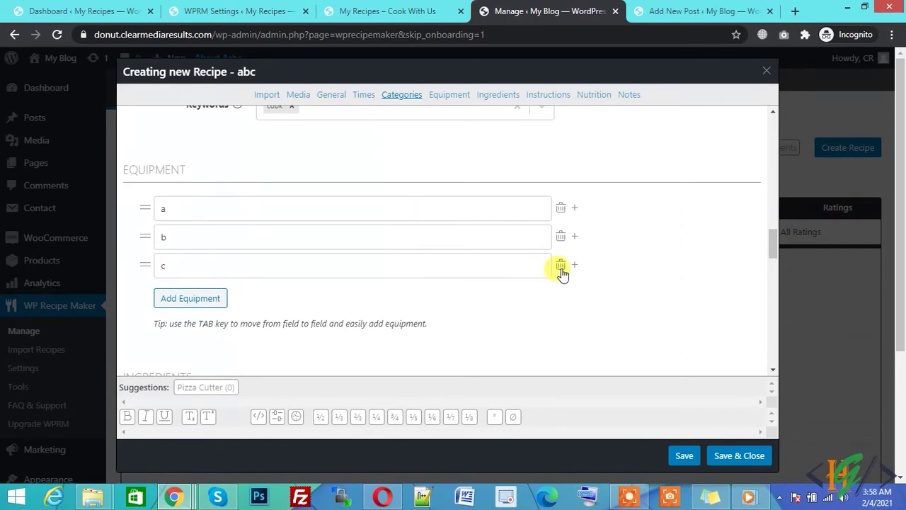
Enter an ingredient with amount 1 and name "a", and add a second, empty ingredient row
{"action": "left_click_drag", "start_coordinate": [769, 233], "coordinate": [772, 263]}
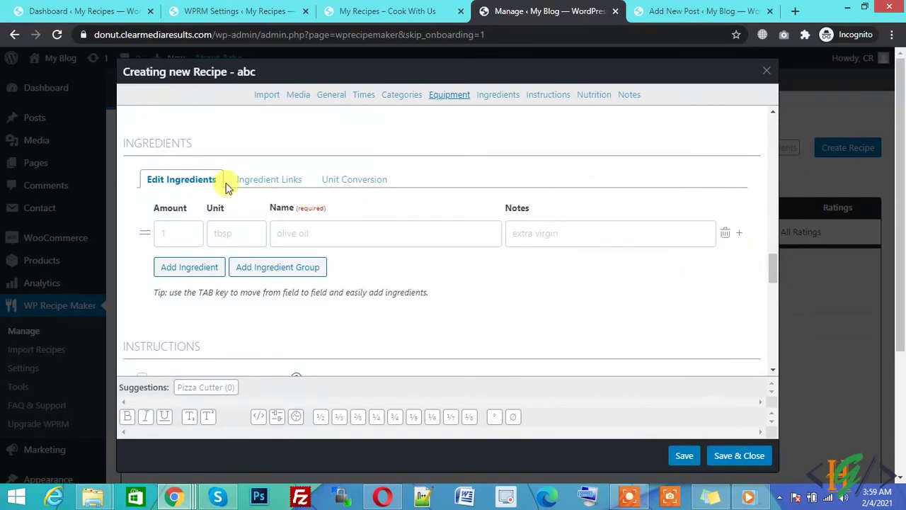
{"action": "left_click", "coordinate": [184, 229]}
{"action": "type", "text": "1"}
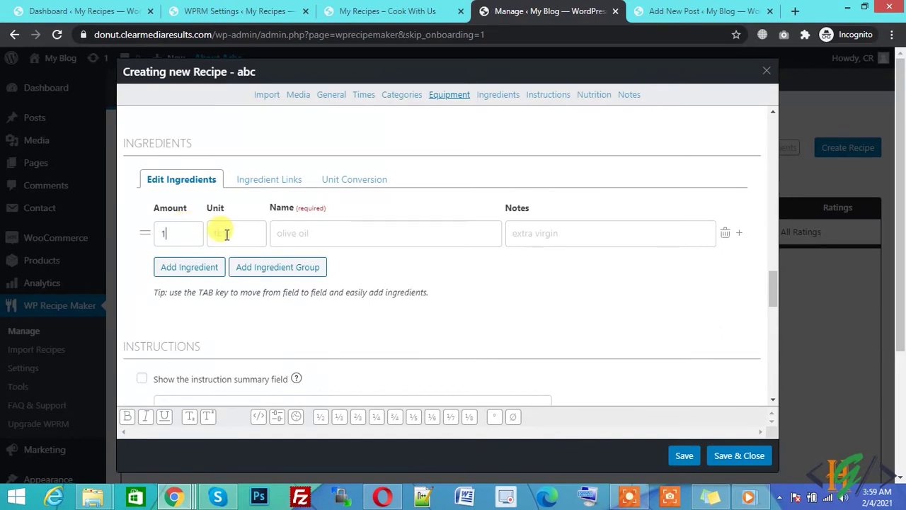
{"action": "left_click", "coordinate": [228, 235]}
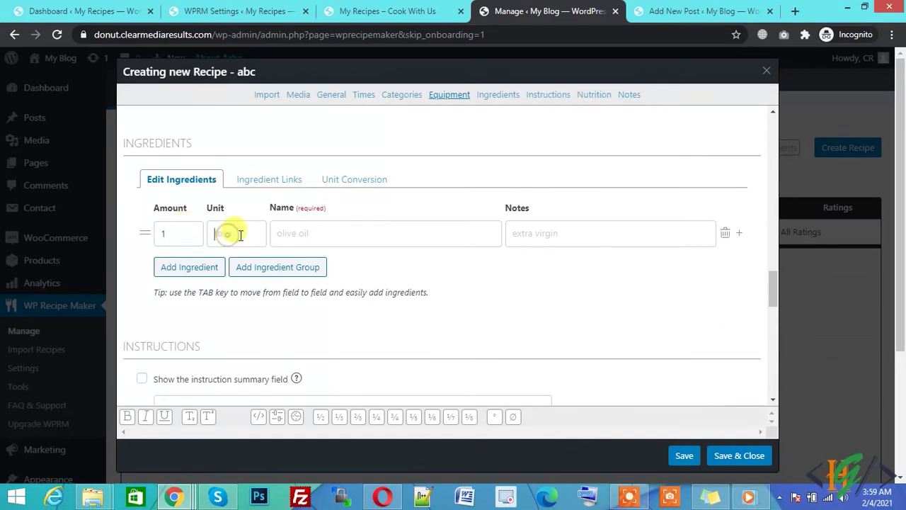
{"action": "left_click", "coordinate": [280, 233]}
{"action": "type", "text": "a"}
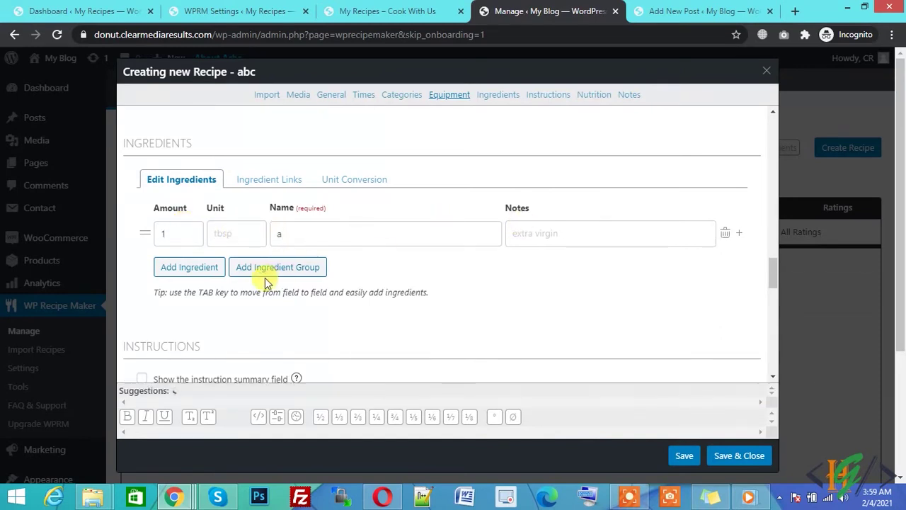
{"action": "left_click", "coordinate": [212, 268]}
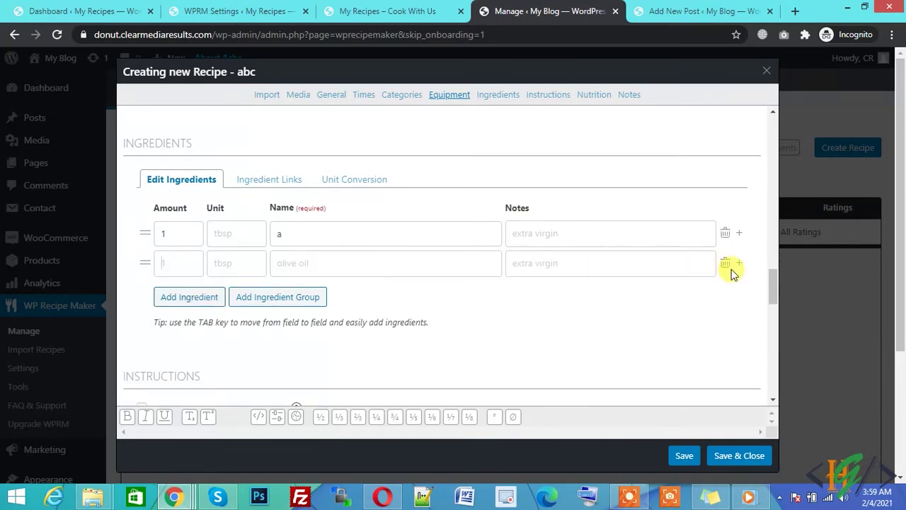
Enter "abc" as the first instruction, add two more instruction rows, and enter "abc" in the second one
{"action": "left_click_drag", "start_coordinate": [770, 281], "coordinate": [771, 305]}
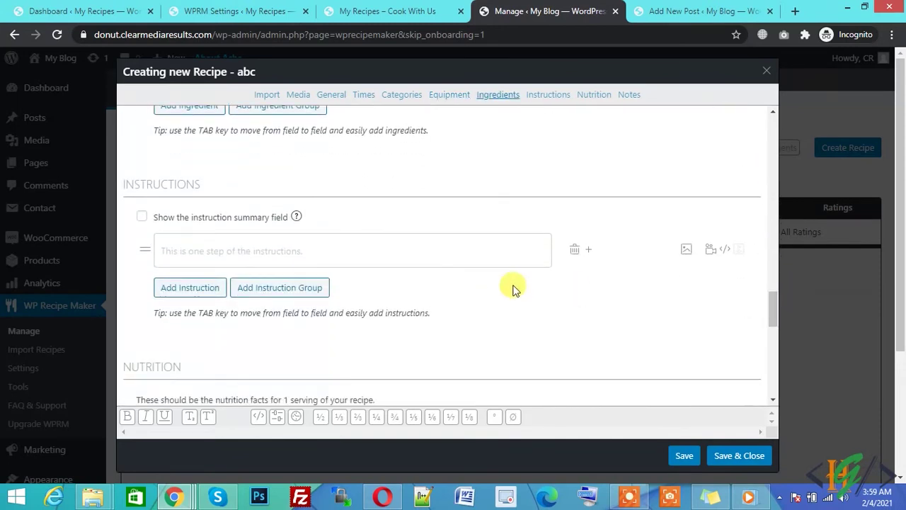
{"action": "left_click", "coordinate": [329, 251]}
{"action": "type", "text": "abc"}
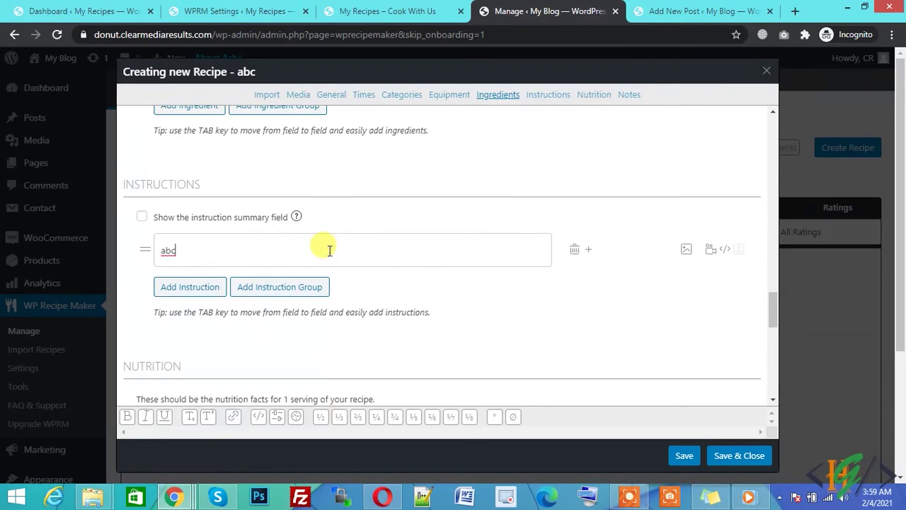
{"action": "left_click", "coordinate": [211, 289]}
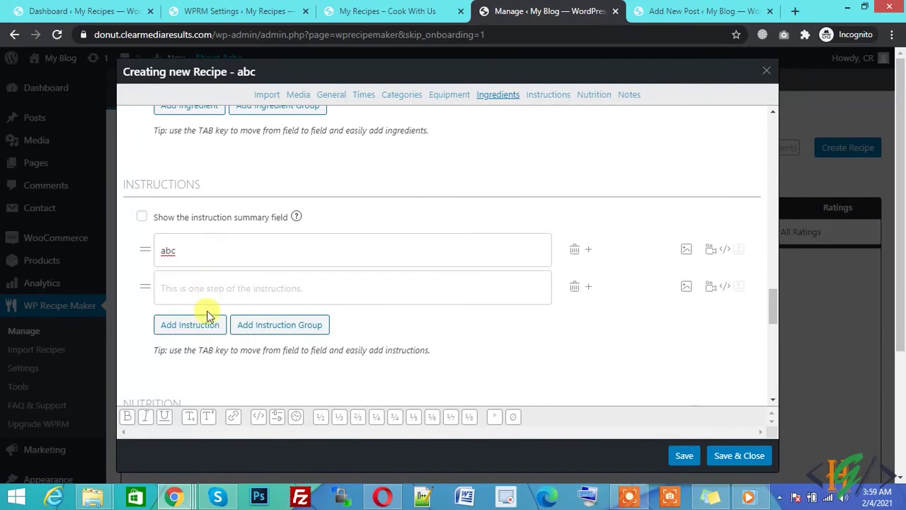
{"action": "left_click", "coordinate": [204, 324]}
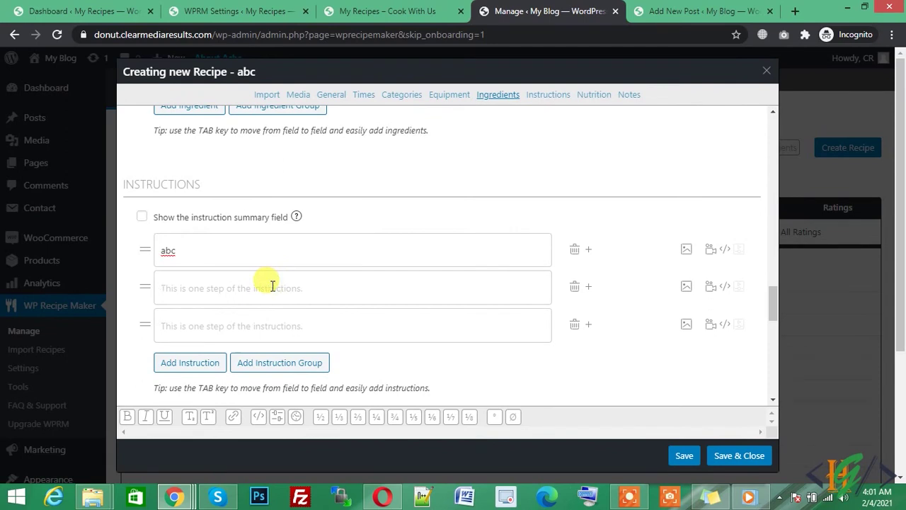
{"action": "left_click", "coordinate": [271, 286]}
{"action": "type", "text": "abc"}
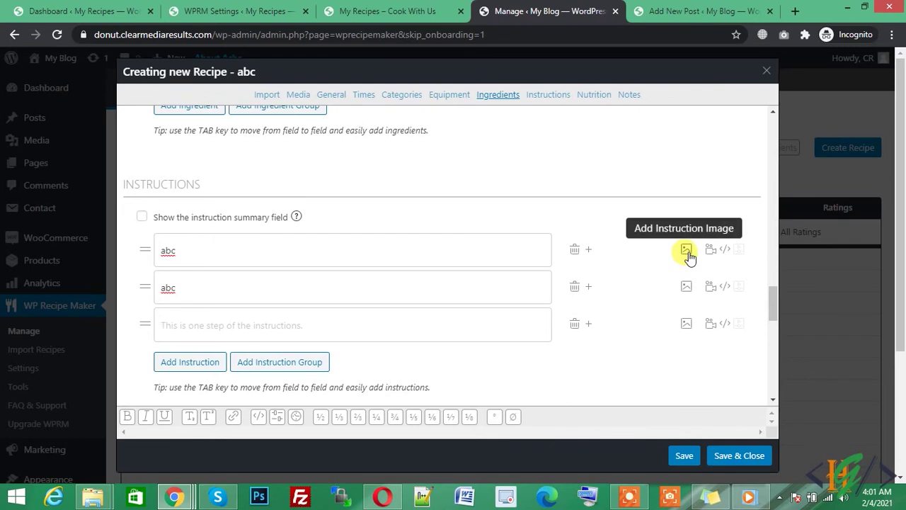
Set the recipe's calories to 10 kcal in the nutrition section
{"action": "scroll", "coordinate": [770, 310], "scroll_direction": "down", "scroll_amount": 1}
{"action": "left_click_drag", "start_coordinate": [769, 310], "coordinate": [769, 331]}
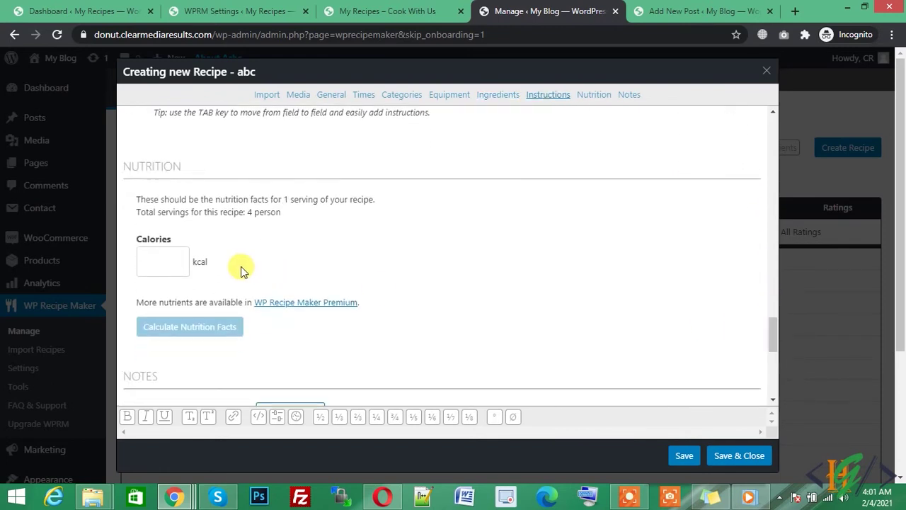
{"action": "left_click", "coordinate": [149, 260]}
{"action": "type", "text": "1"}
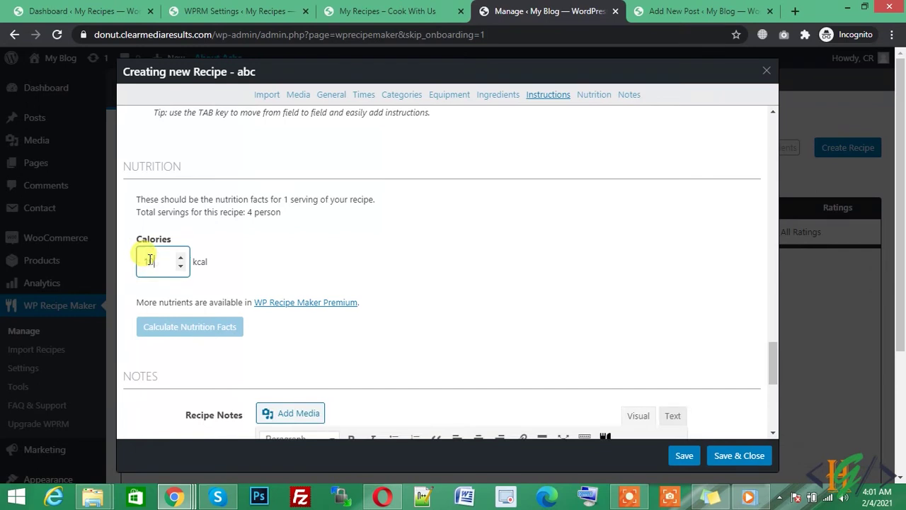
{"action": "type", "text": "0"}
Enter "abc" as the recipe notes, and save and close the recipe
{"action": "left_click_drag", "start_coordinate": [774, 362], "coordinate": [774, 392]}
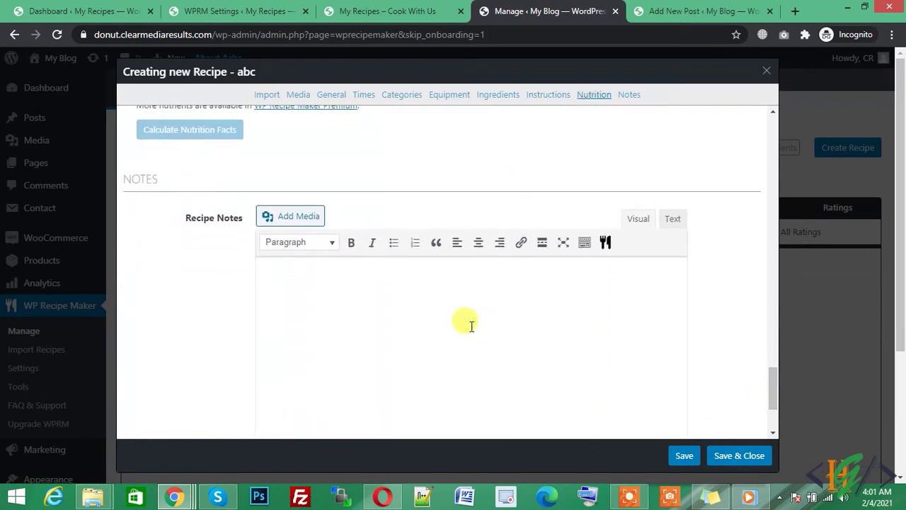
{"action": "type", "text": "bc"}
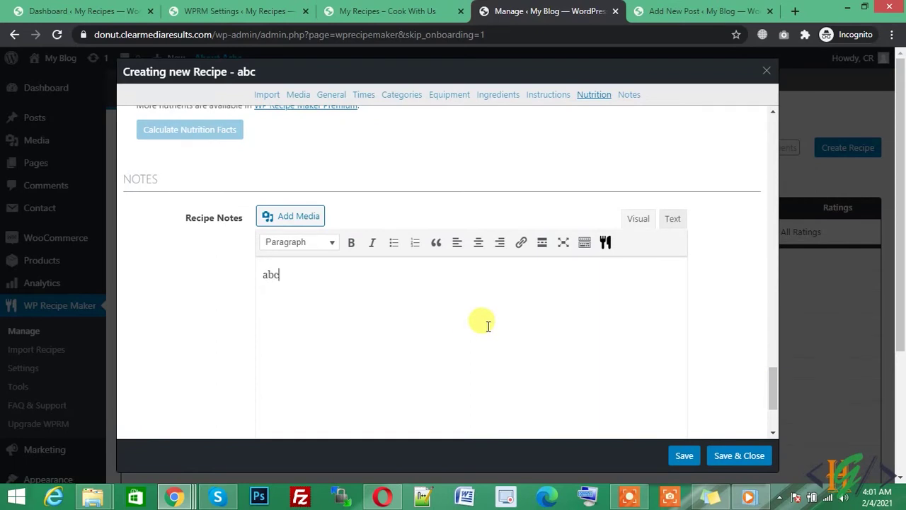
{"action": "scroll", "coordinate": [771, 382], "scroll_direction": "down", "scroll_amount": 3}
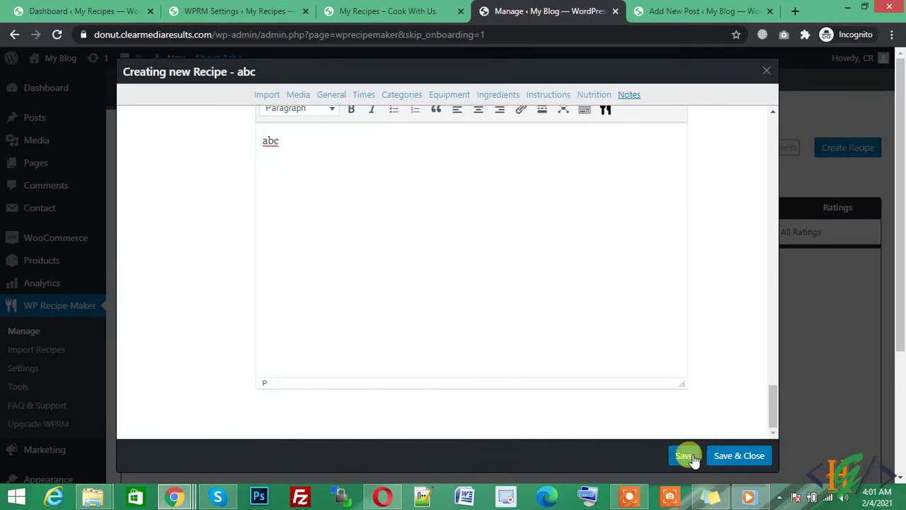
{"action": "left_click", "coordinate": [733, 455]}
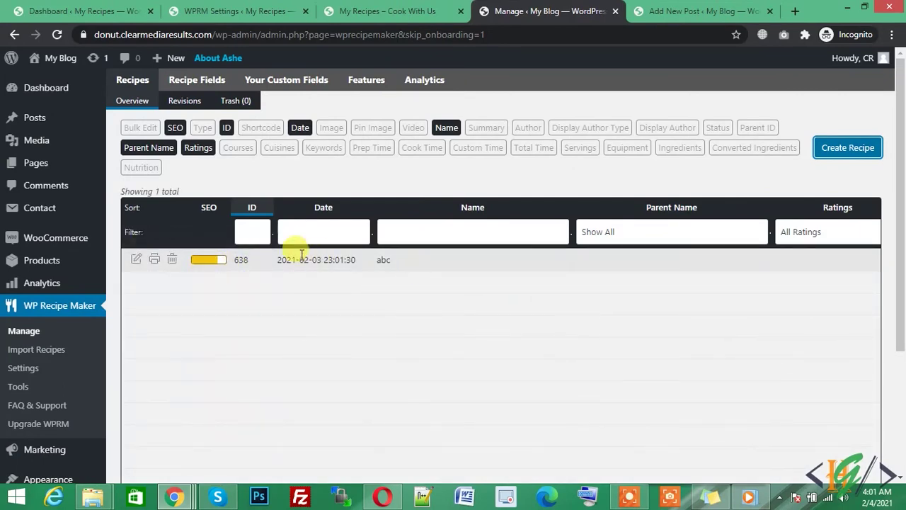
Switch to the new post page, dismiss the WP Recipe Maker dialog, reload the page, and title the post "abc"
{"action": "left_click", "coordinate": [706, 10]}
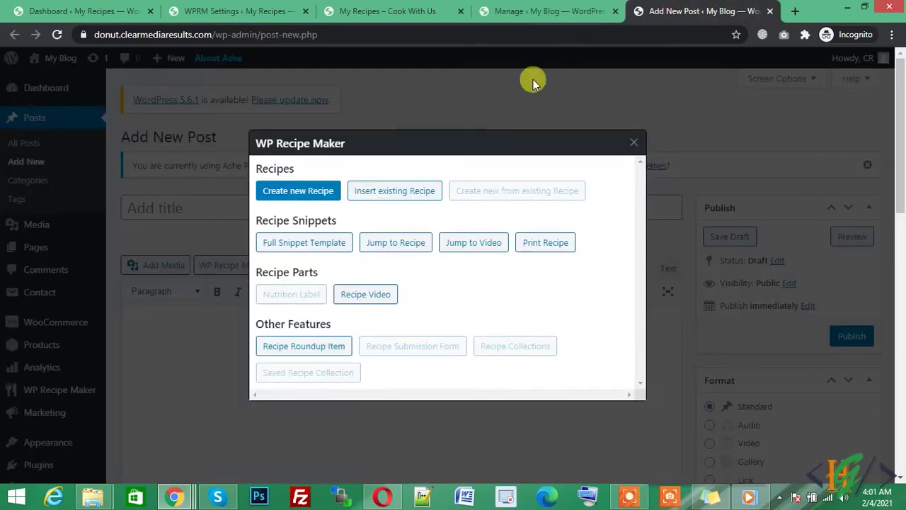
{"action": "left_click", "coordinate": [634, 140]}
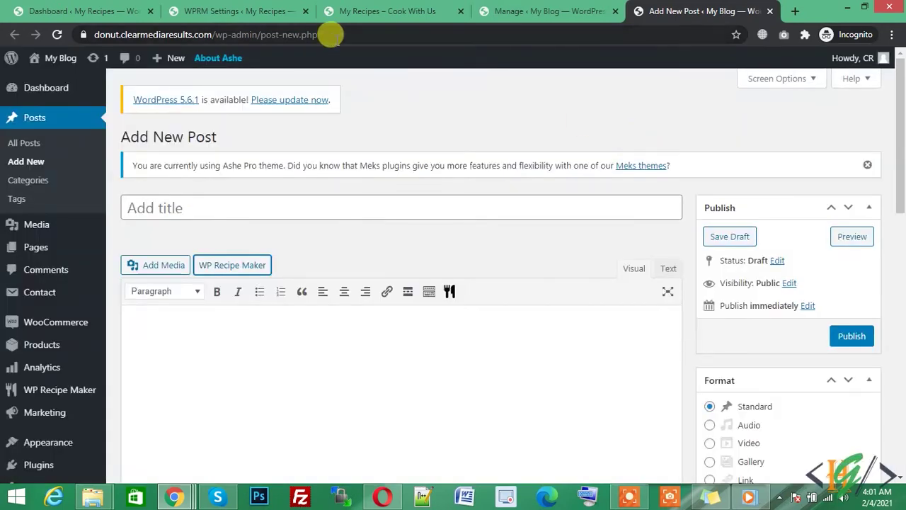
{"action": "left_click", "coordinate": [331, 34]}
{"action": "key", "text": "Return"}
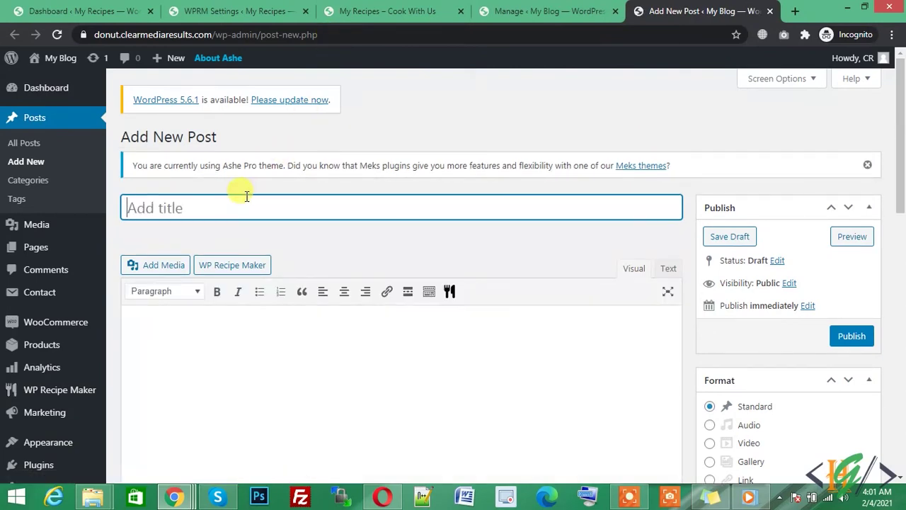
{"action": "type", "text": "c"}
Insert the existing recipe "638 abc" into the post through WP Recipe Maker and publish the post
{"action": "scroll", "coordinate": [904, 205], "scroll_direction": "down", "scroll_amount": 3}
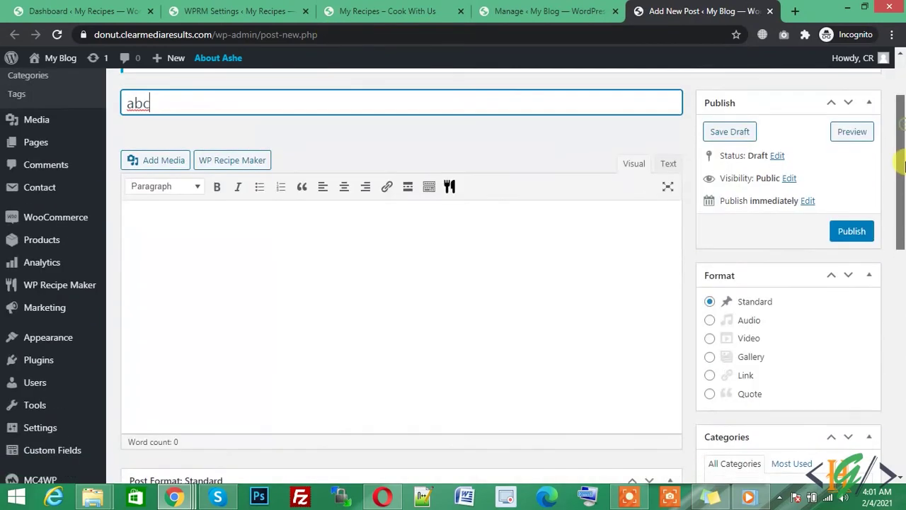
{"action": "scroll", "coordinate": [903, 205], "scroll_direction": "down", "scroll_amount": 2}
{"action": "scroll", "coordinate": [320, 183], "scroll_direction": "up", "scroll_amount": 3}
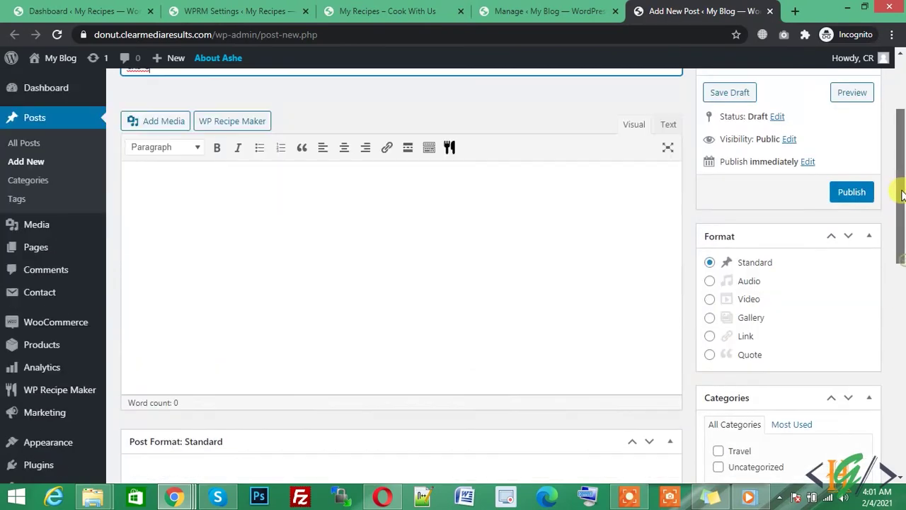
{"action": "left_click", "coordinate": [243, 145]}
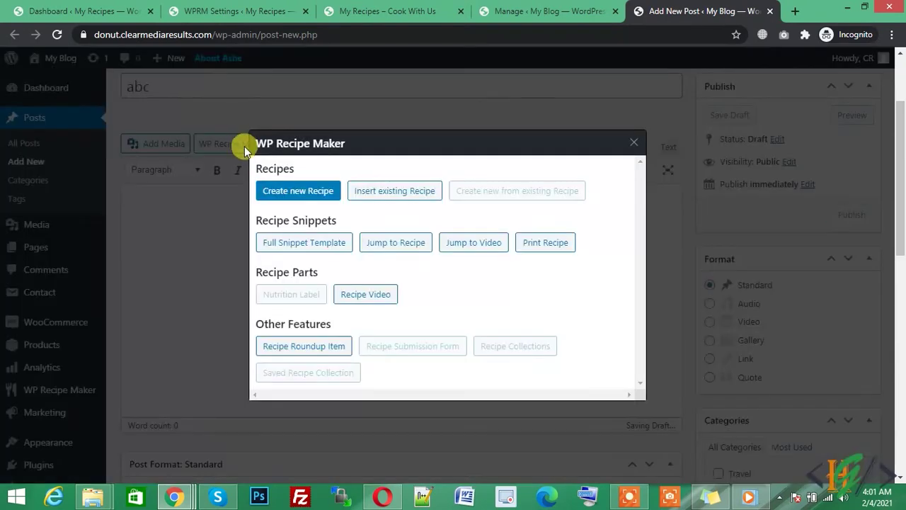
{"action": "left_click", "coordinate": [383, 191]}
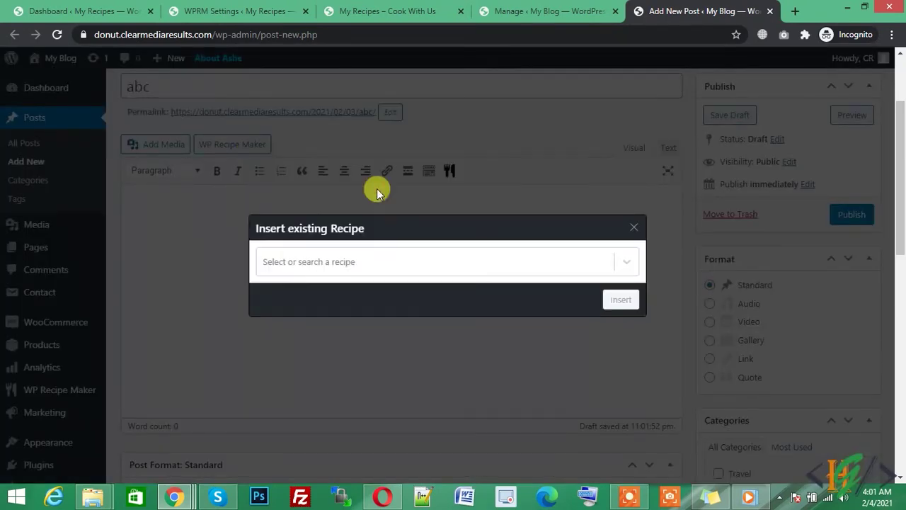
{"action": "left_click", "coordinate": [348, 262]}
{"action": "left_click", "coordinate": [337, 294]}
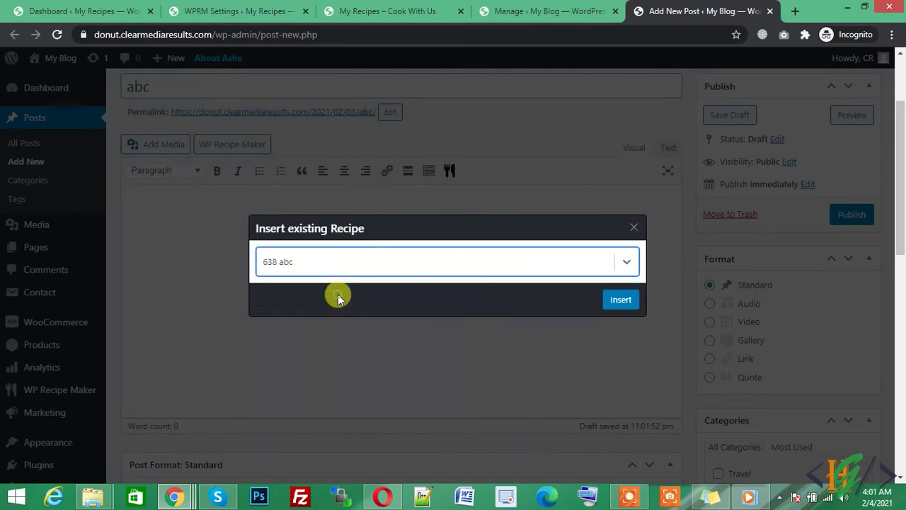
{"action": "left_click", "coordinate": [619, 300]}
{"action": "left_click", "coordinate": [842, 215]}
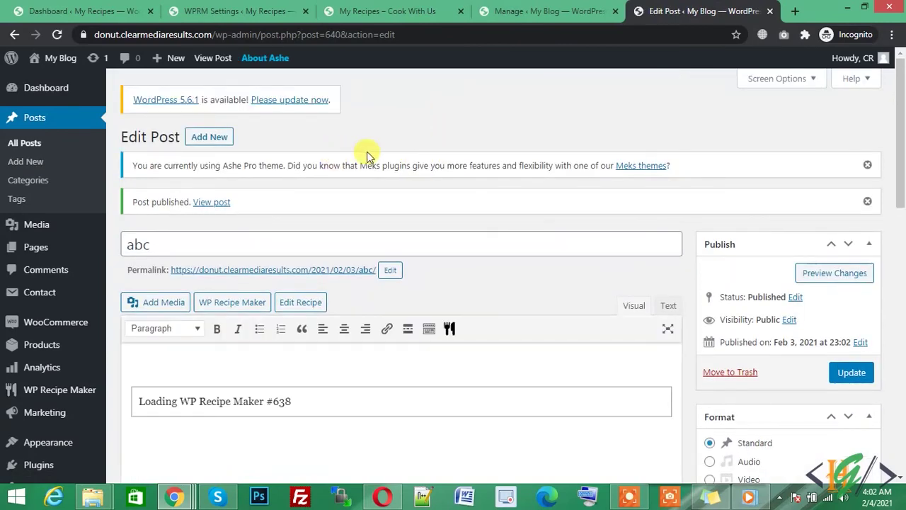
Open the published post's permalink in a new tab and view its recipe card
{"action": "scroll", "coordinate": [870, 158], "scroll_direction": "down", "scroll_amount": 2}
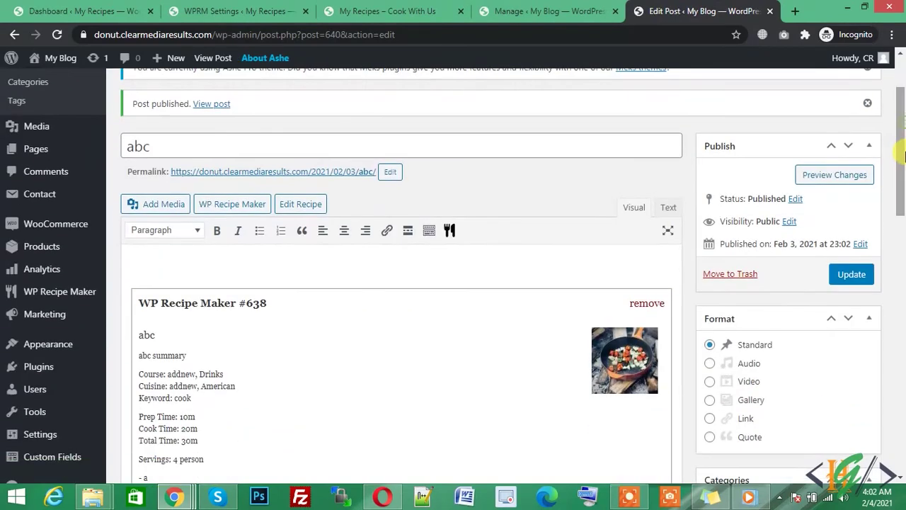
{"action": "right_click", "coordinate": [283, 176]}
{"action": "left_click", "coordinate": [294, 179]}
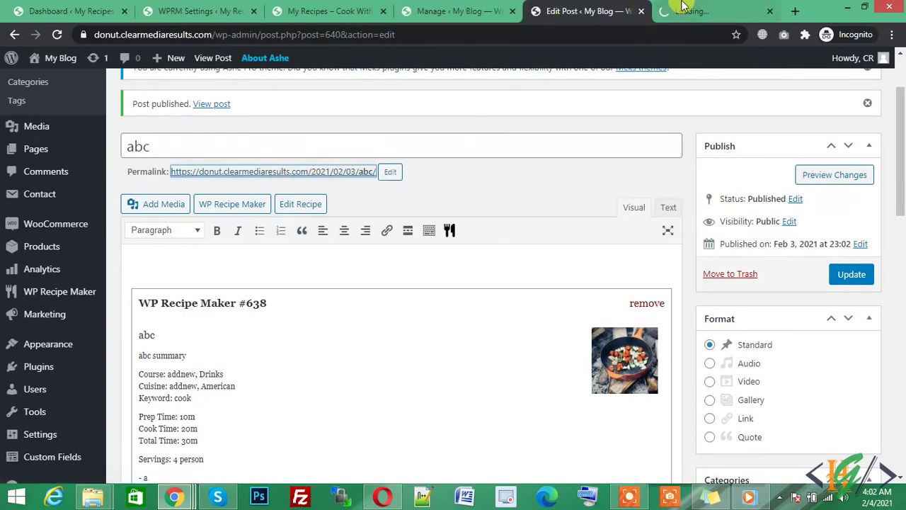
{"action": "left_click", "coordinate": [683, 6]}
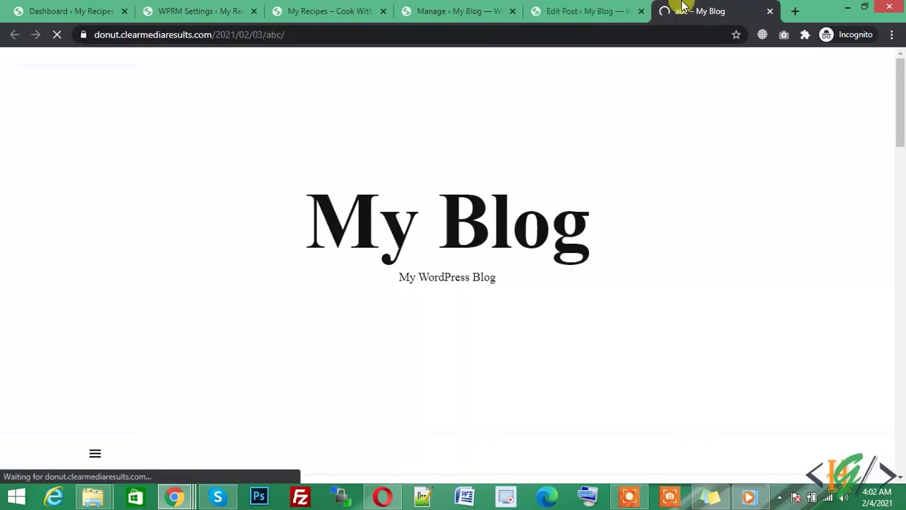
{"action": "left_click_drag", "start_coordinate": [896, 125], "coordinate": [902, 178]}
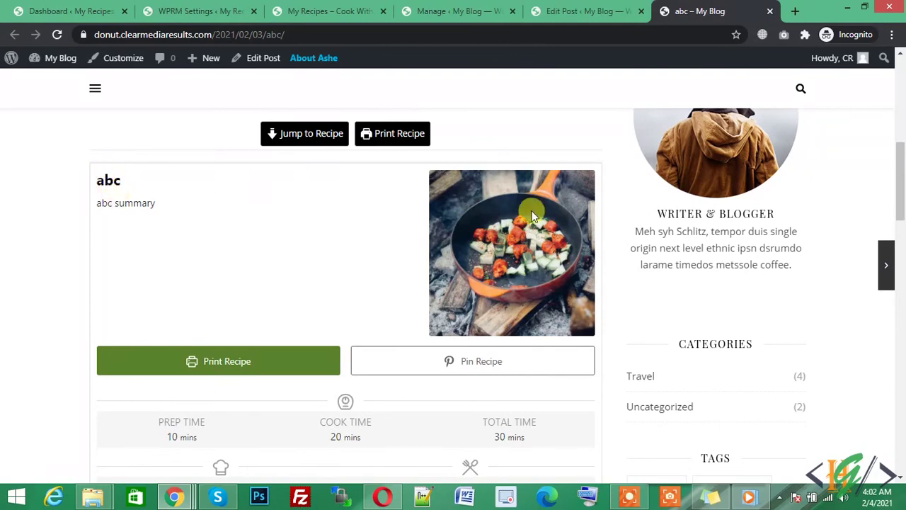
Open the print version of the recipe, include the recipe image, and review the printable layout
{"action": "left_click", "coordinate": [267, 364]}
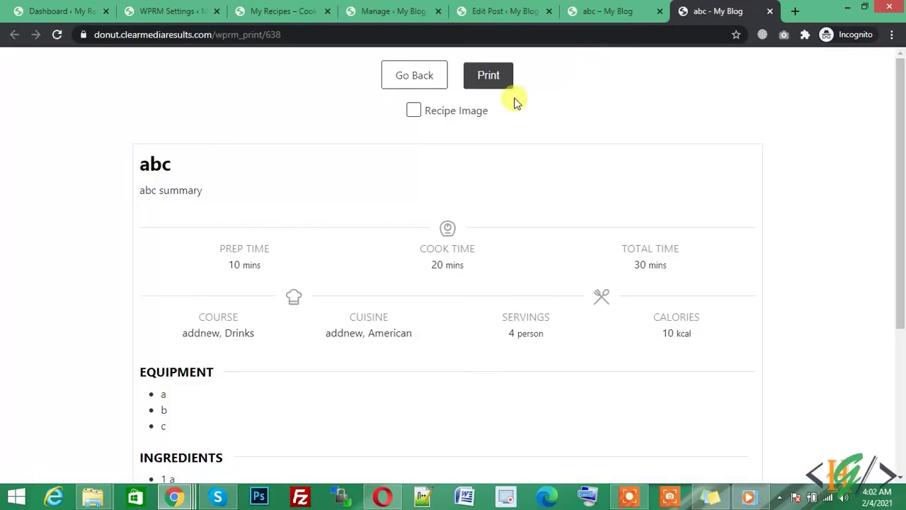
{"action": "left_click", "coordinate": [412, 112]}
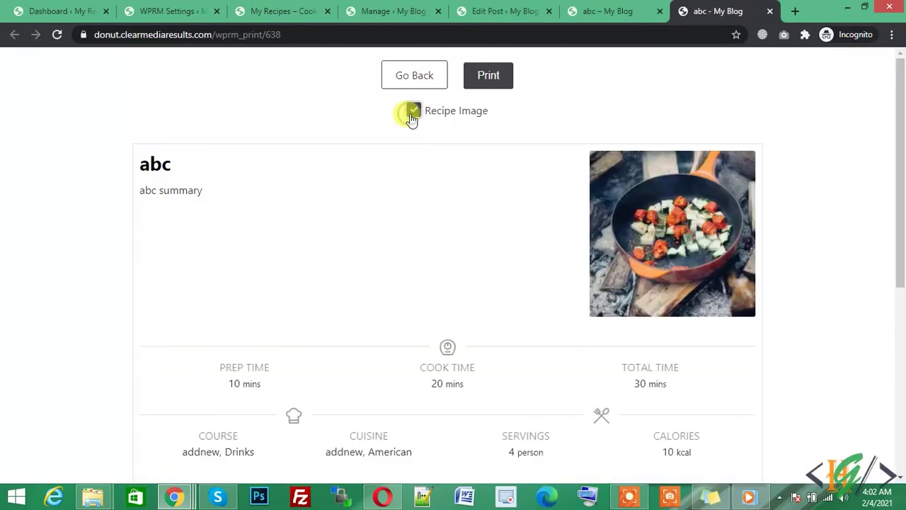
{"action": "left_click_drag", "start_coordinate": [900, 154], "coordinate": [900, 307]}
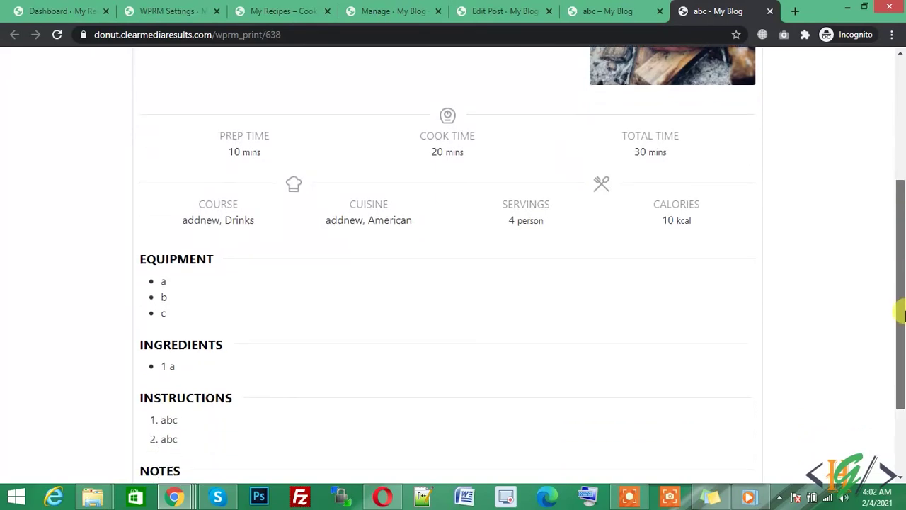
Return to the published abc post and review the recipe's times, equipment, ingredients and instructions
{"action": "left_click", "coordinate": [614, 10]}
{"action": "left_click_drag", "start_coordinate": [902, 155], "coordinate": [899, 195]}
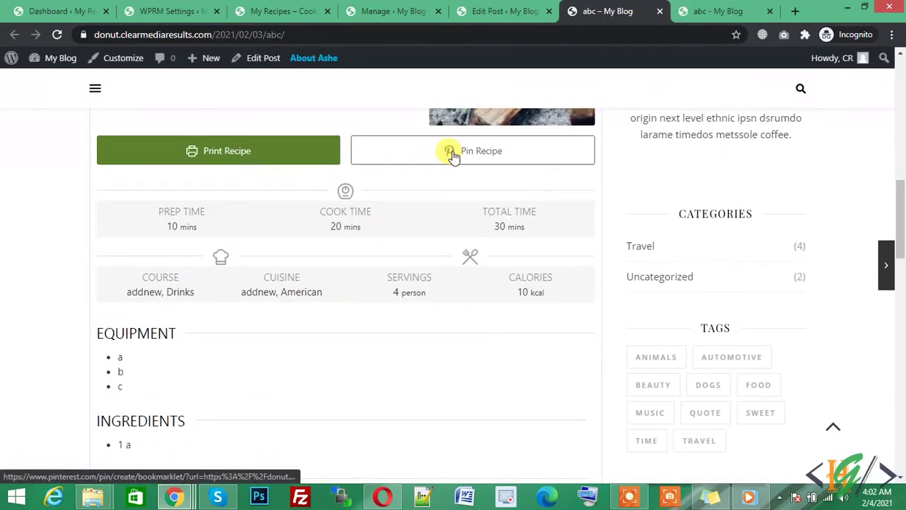
{"action": "scroll", "coordinate": [326, 174], "scroll_direction": "down", "scroll_amount": 1}
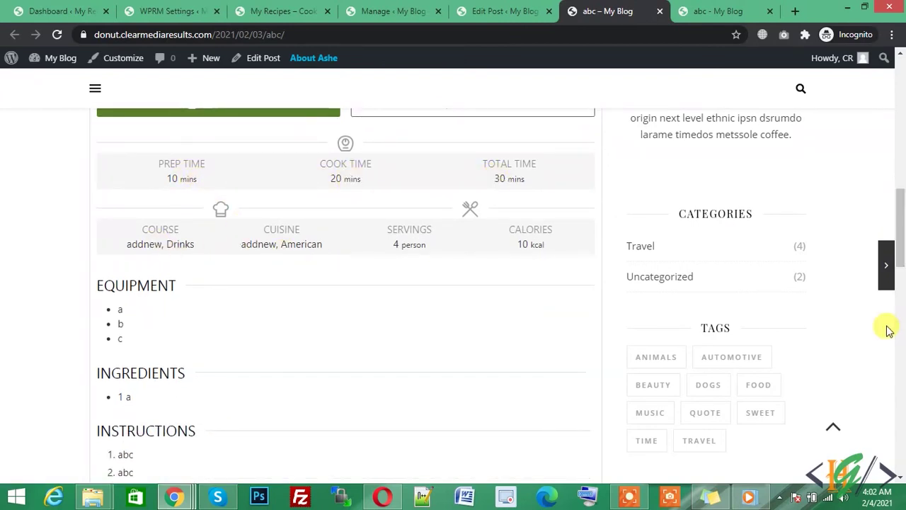
{"action": "left_click_drag", "start_coordinate": [900, 244], "coordinate": [902, 223]}
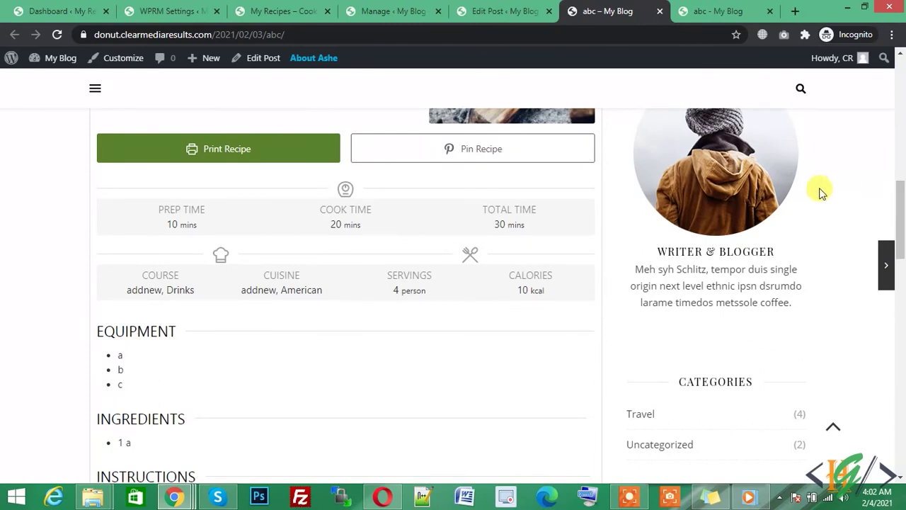
Return to the post editor, look through WP Recipe Maker's form for creating a new recipe, and close it without saving
{"action": "left_click", "coordinate": [493, 7]}
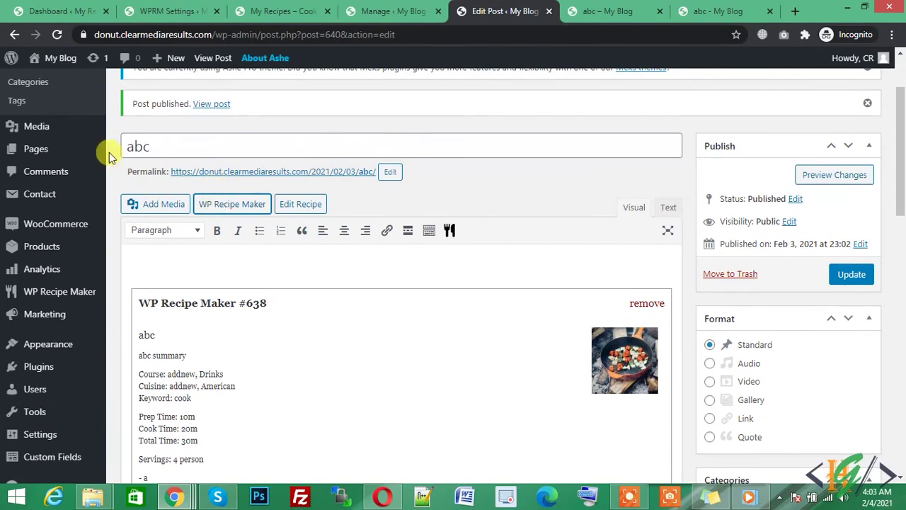
{"action": "left_click", "coordinate": [224, 205]}
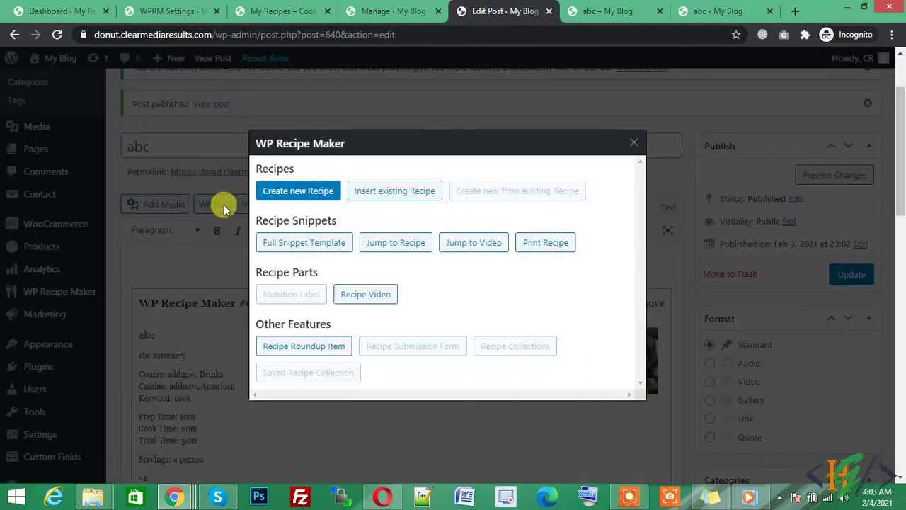
{"action": "left_click", "coordinate": [298, 194]}
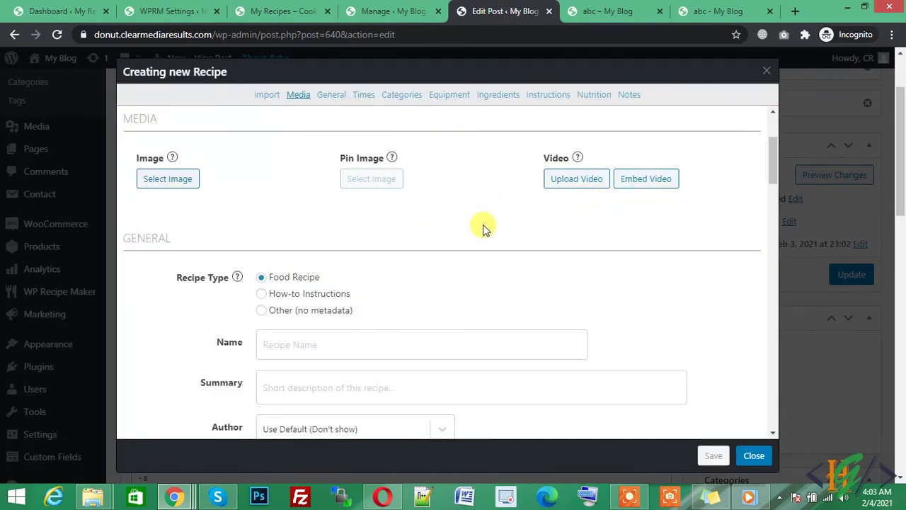
{"action": "left_click", "coordinate": [764, 73]}
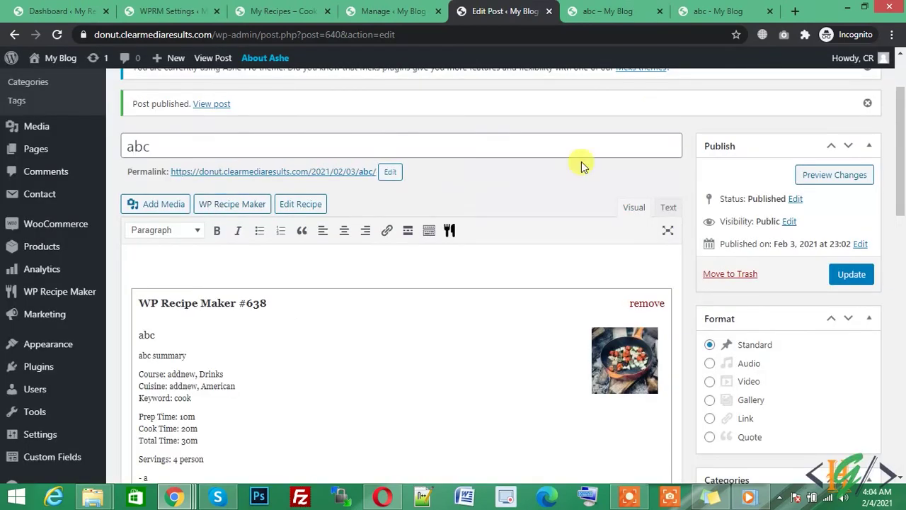
{"action": "left_click_drag", "start_coordinate": [903, 136], "coordinate": [903, 118]}
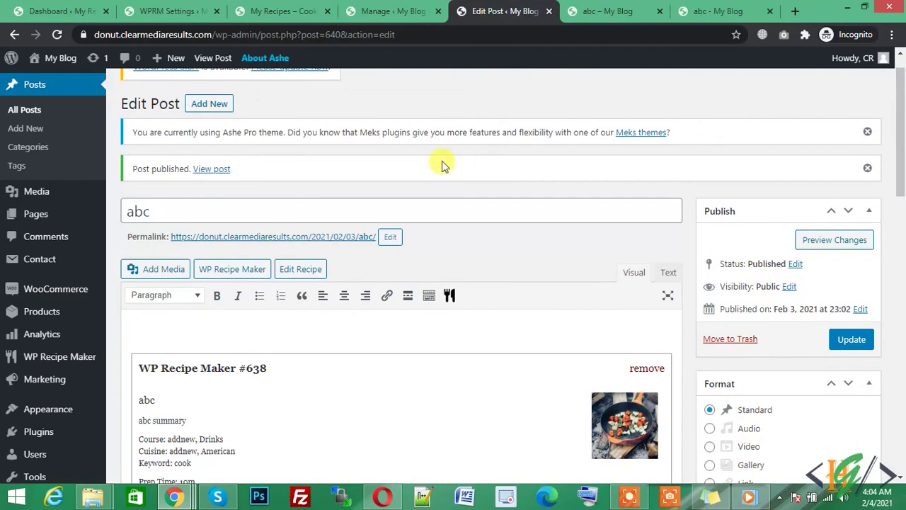
Switch to the My Recipes site, open the Colorado Chicken Pizza with Cheesy White Sauce post, and examine its recipe card and ingredient groups
{"action": "left_click", "coordinate": [301, 8]}
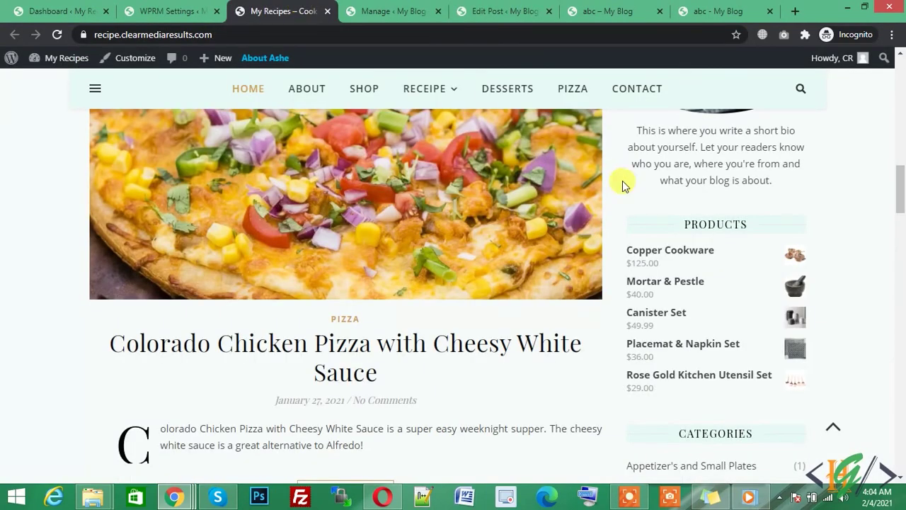
{"action": "left_click_drag", "start_coordinate": [901, 177], "coordinate": [904, 212]}
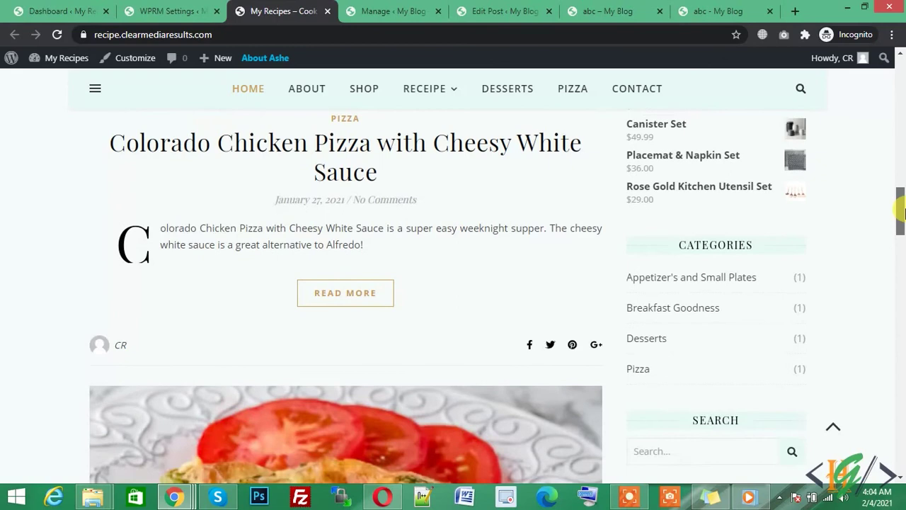
{"action": "left_click", "coordinate": [354, 304]}
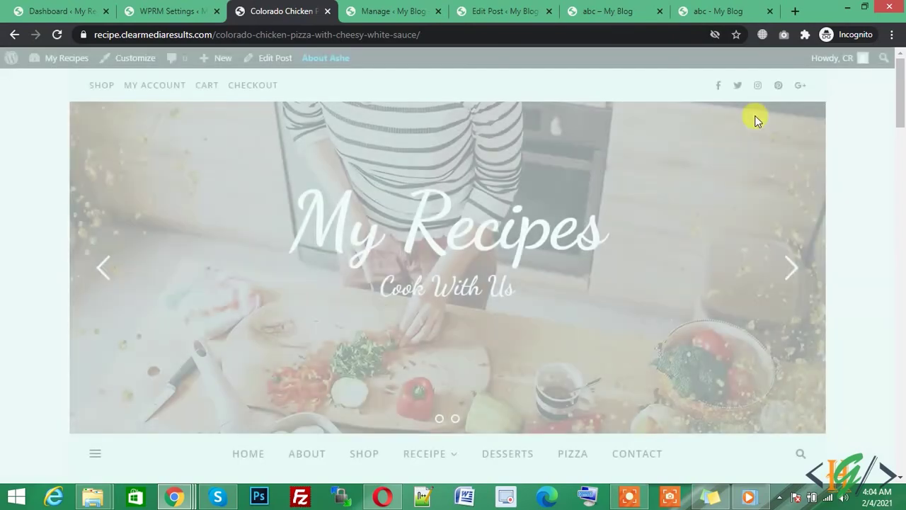
{"action": "scroll", "coordinate": [900, 122], "scroll_direction": "down", "scroll_amount": 1}
{"action": "scroll", "coordinate": [901, 151], "scroll_direction": "down", "scroll_amount": 4}
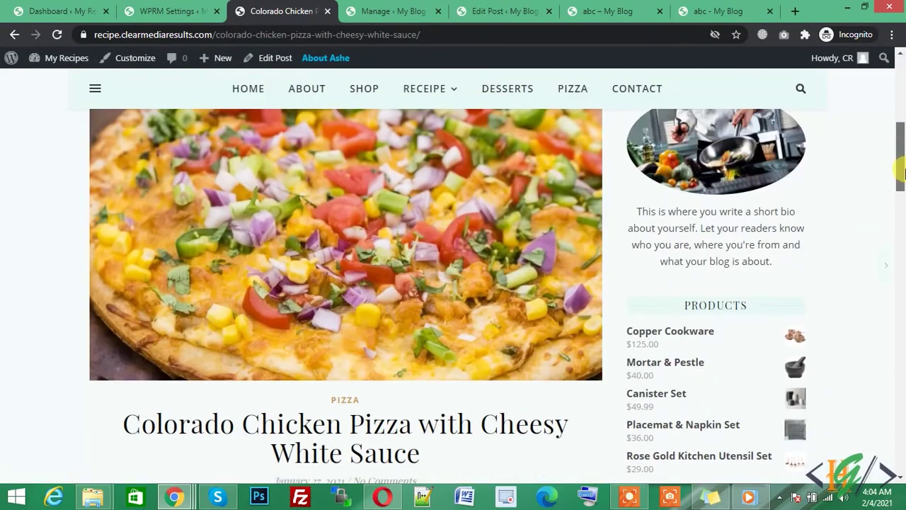
{"action": "scroll", "coordinate": [878, 141], "scroll_direction": "down", "scroll_amount": 8}
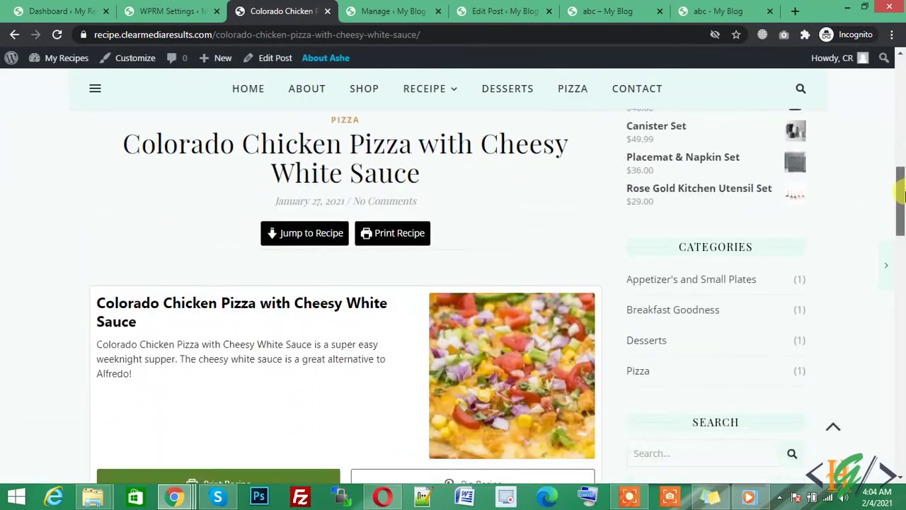
{"action": "left_click_drag", "start_coordinate": [904, 212], "coordinate": [904, 219]}
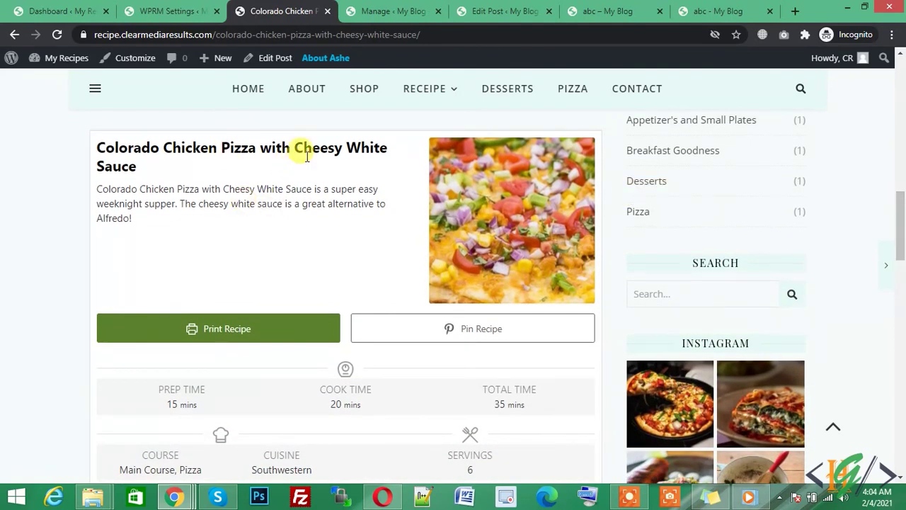
{"action": "left_click_drag", "start_coordinate": [903, 214], "coordinate": [904, 270]}
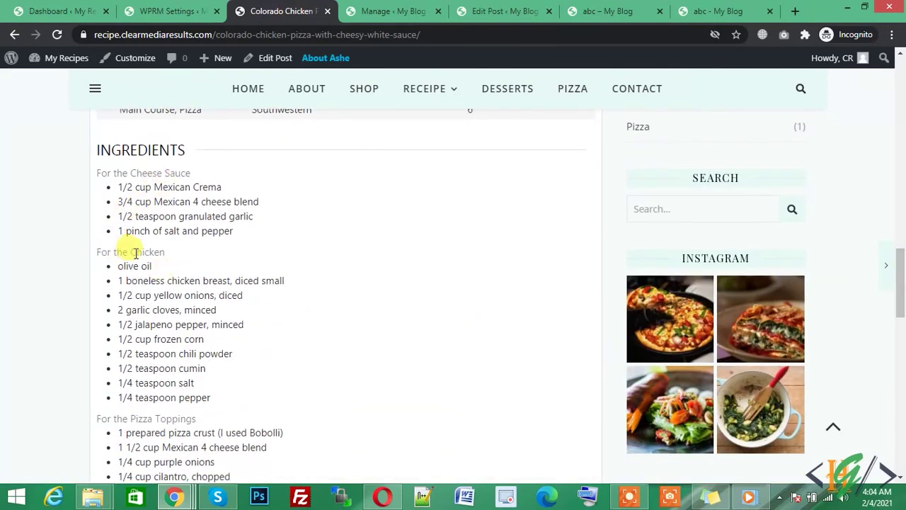
{"action": "left_click_drag", "start_coordinate": [899, 264], "coordinate": [903, 110]}
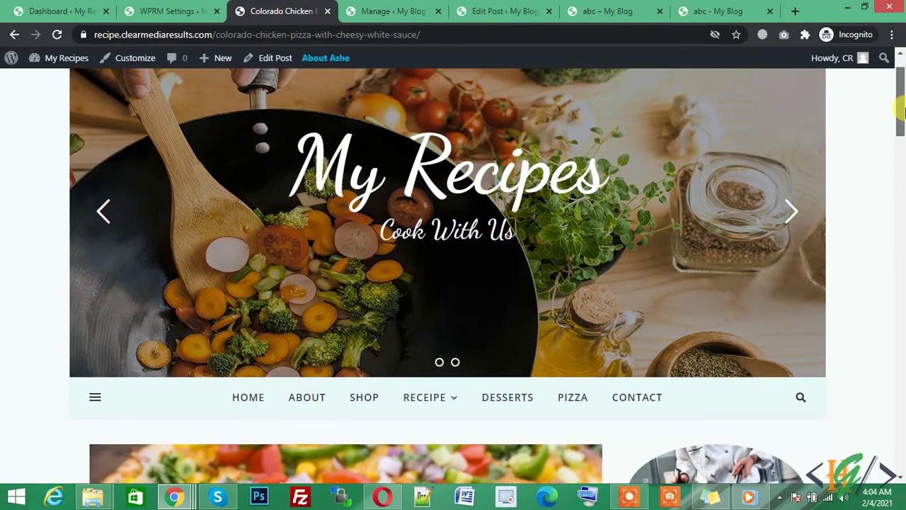